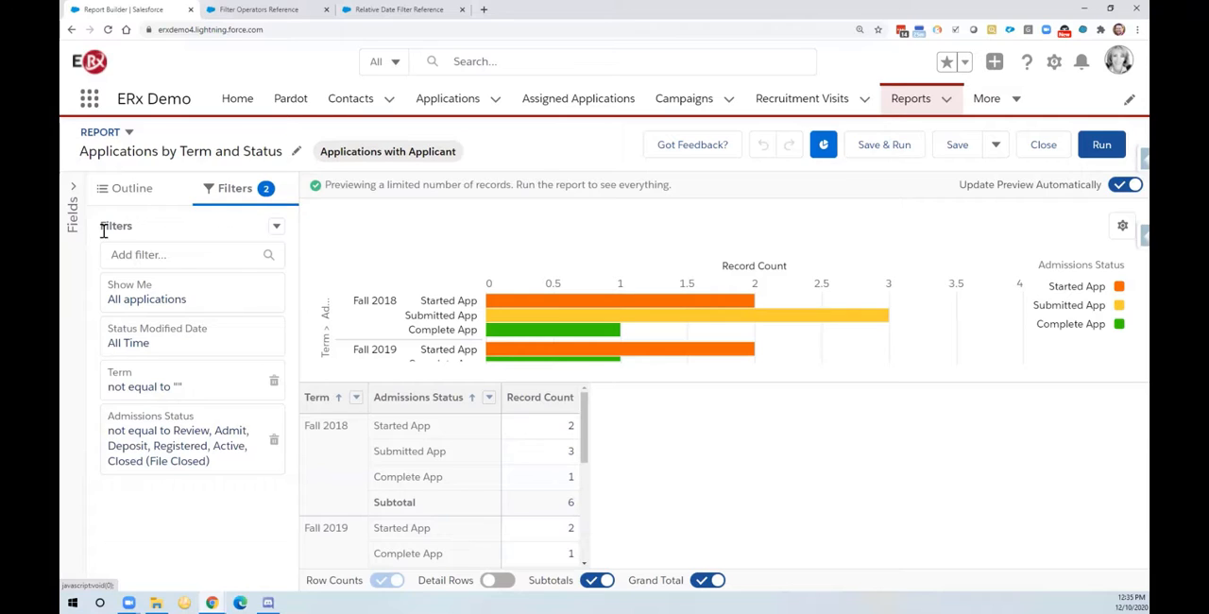
# Step: Examine the filter logic expression for the report's filters, leaving it as it is
pyautogui.click(276, 231)
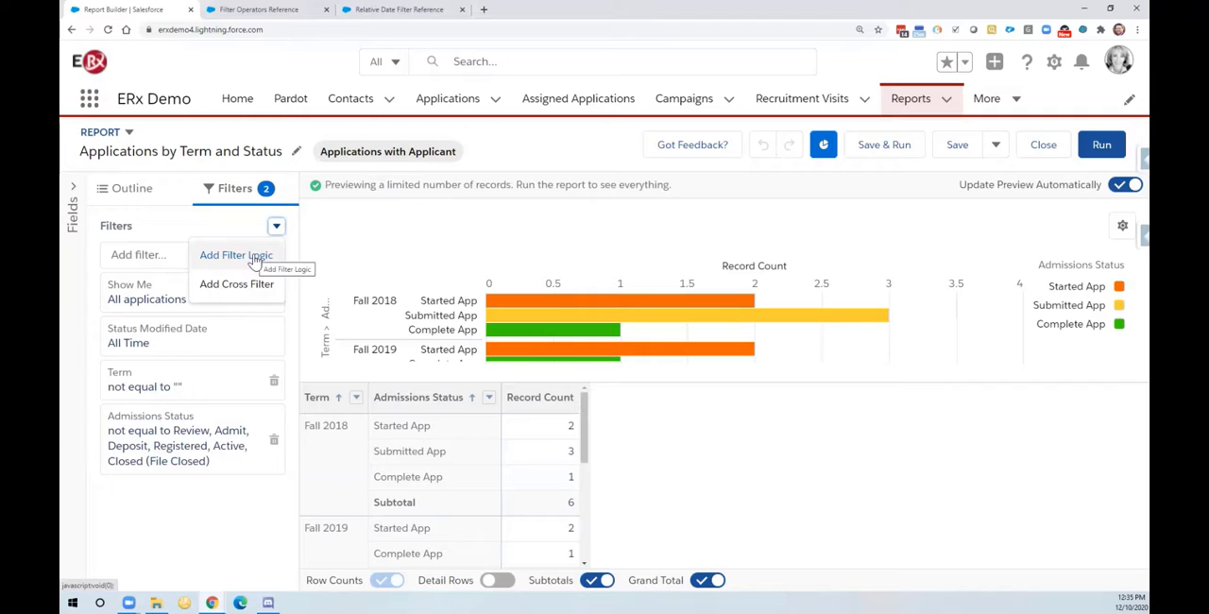
pyautogui.click(254, 260)
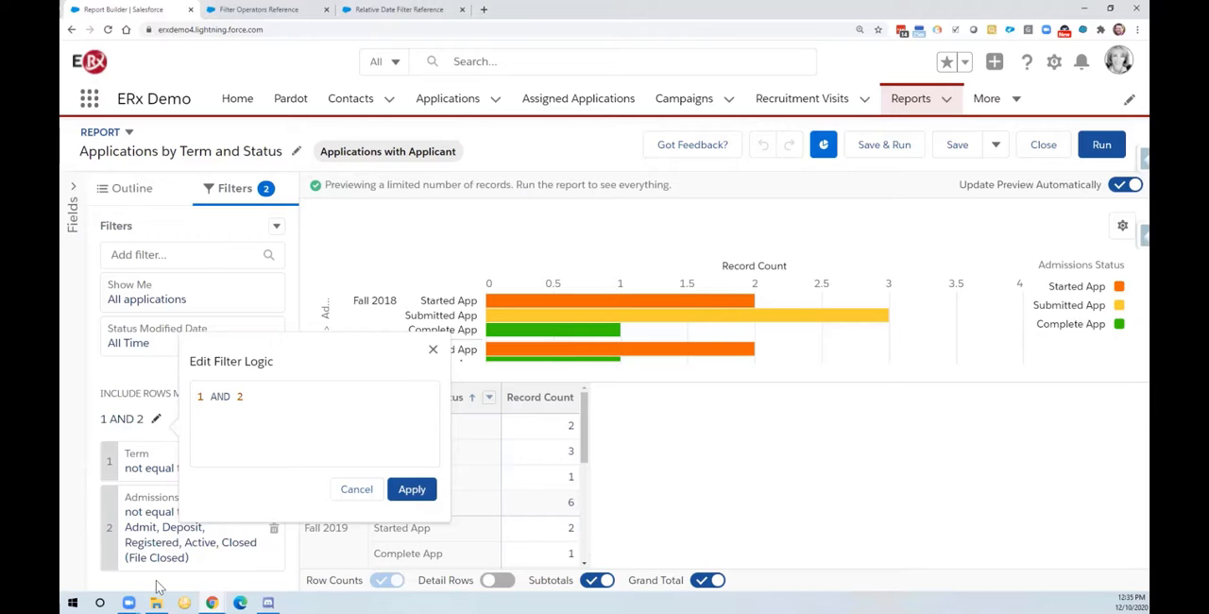
pyautogui.click(434, 353)
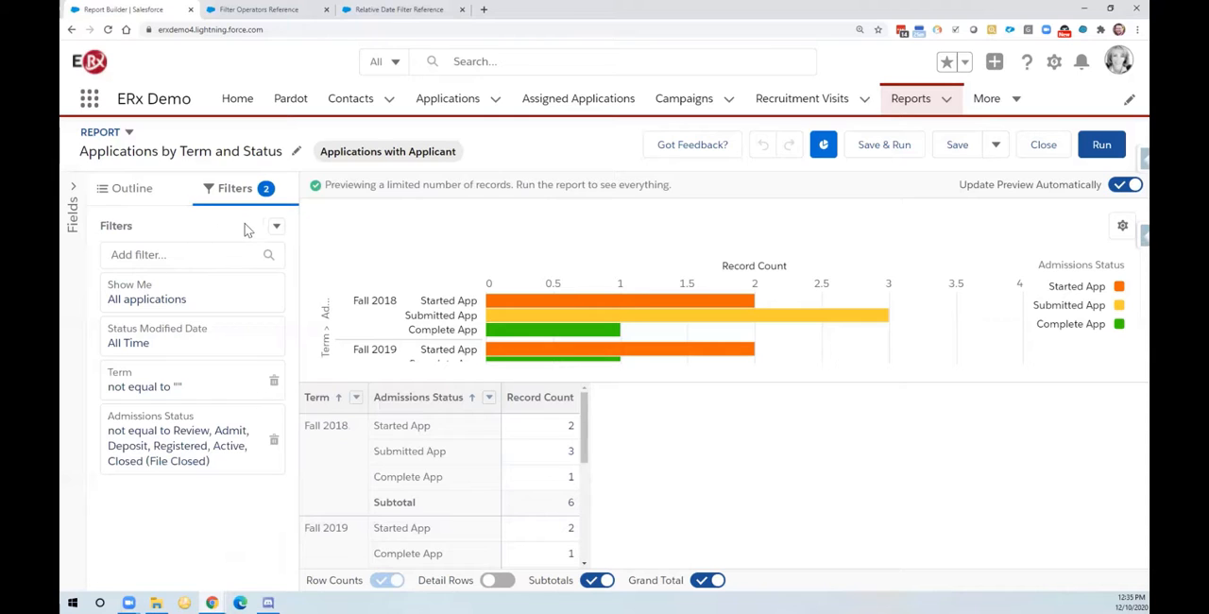
# Step: Add a cross filter showing Applications with Activities to the report
pyautogui.click(277, 229)
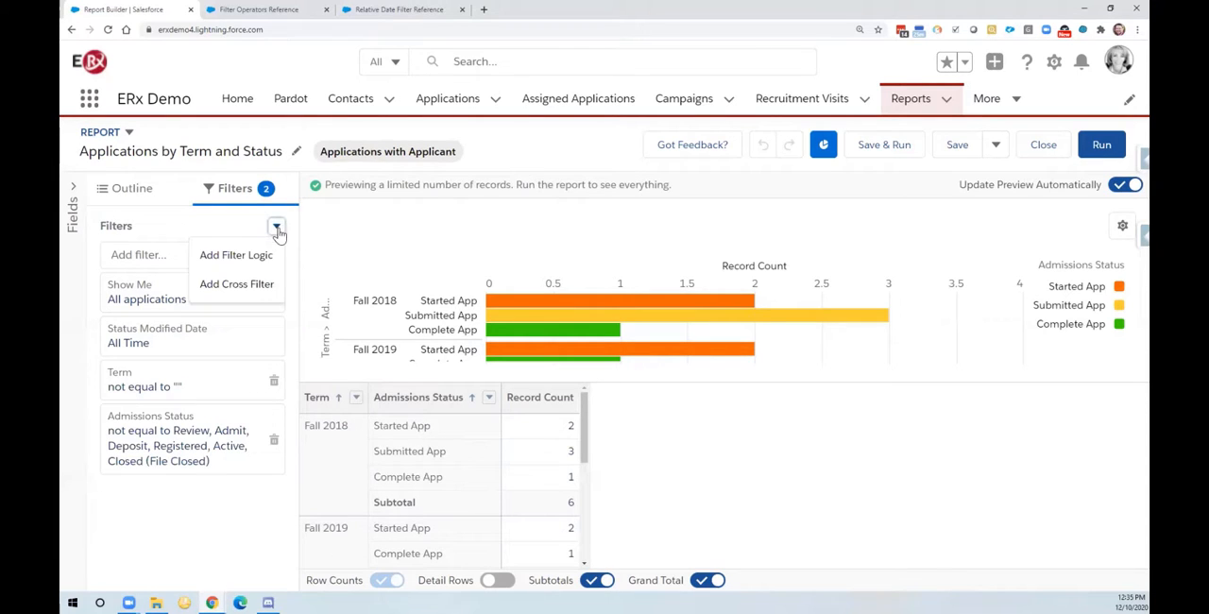
pyautogui.click(232, 289)
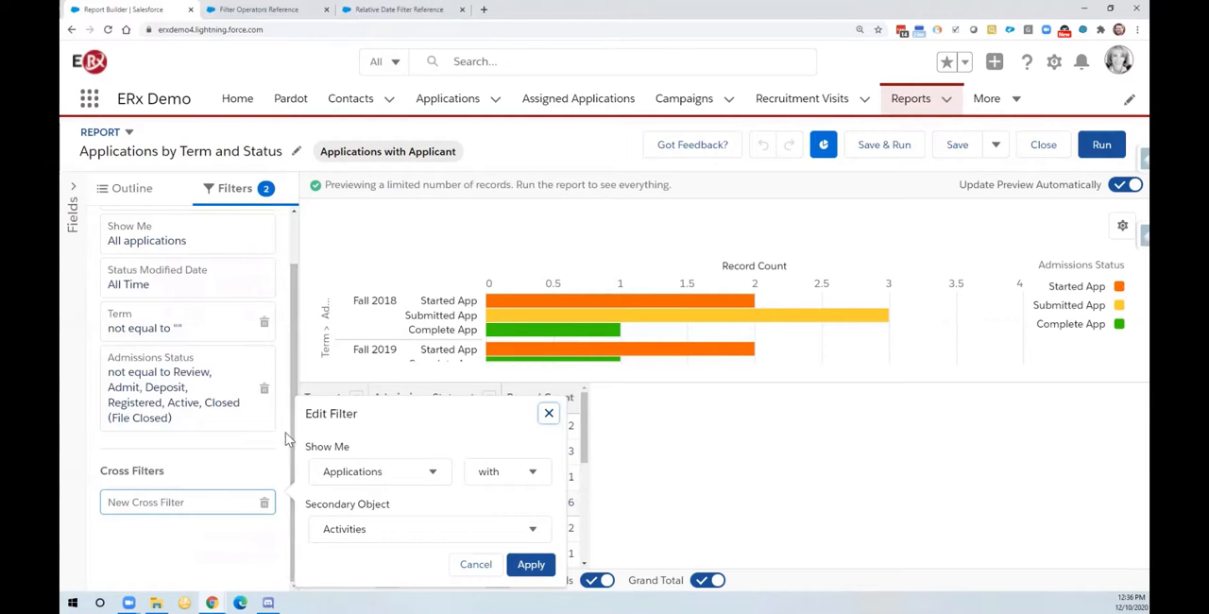
pyautogui.click(350, 480)
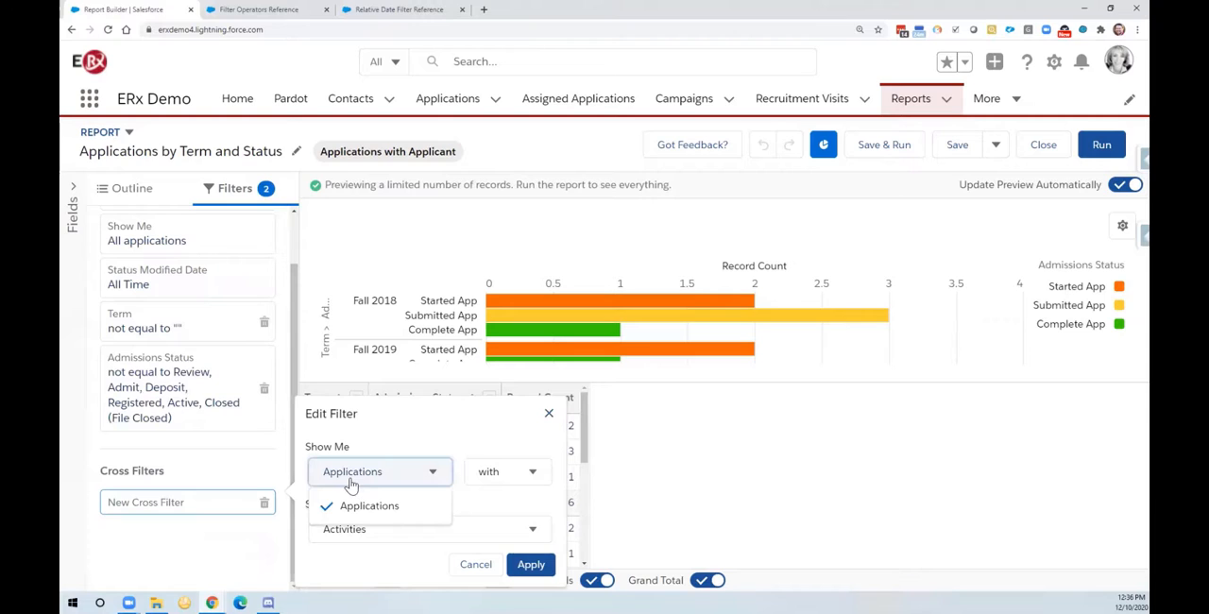
pyautogui.click(420, 508)
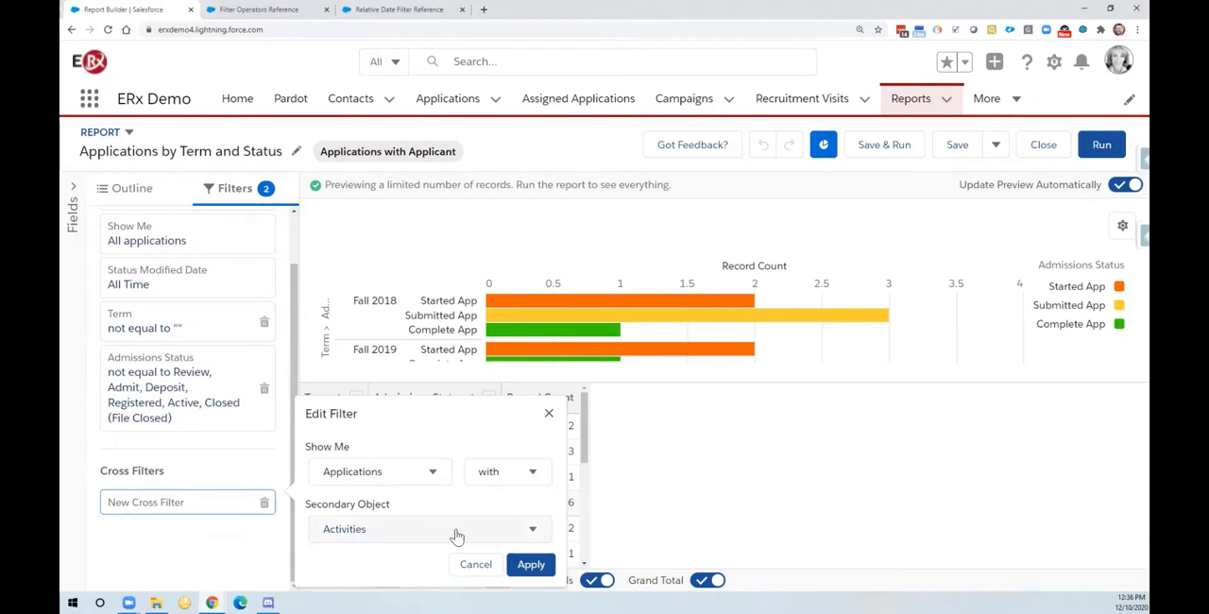
pyautogui.click(453, 537)
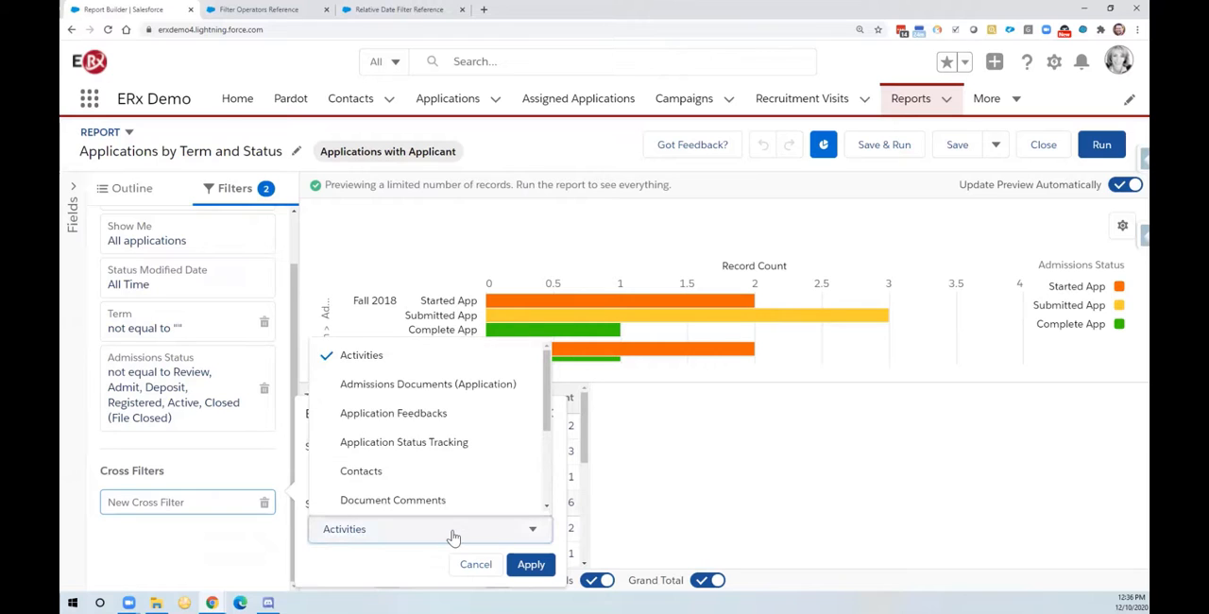
pyautogui.click(453, 536)
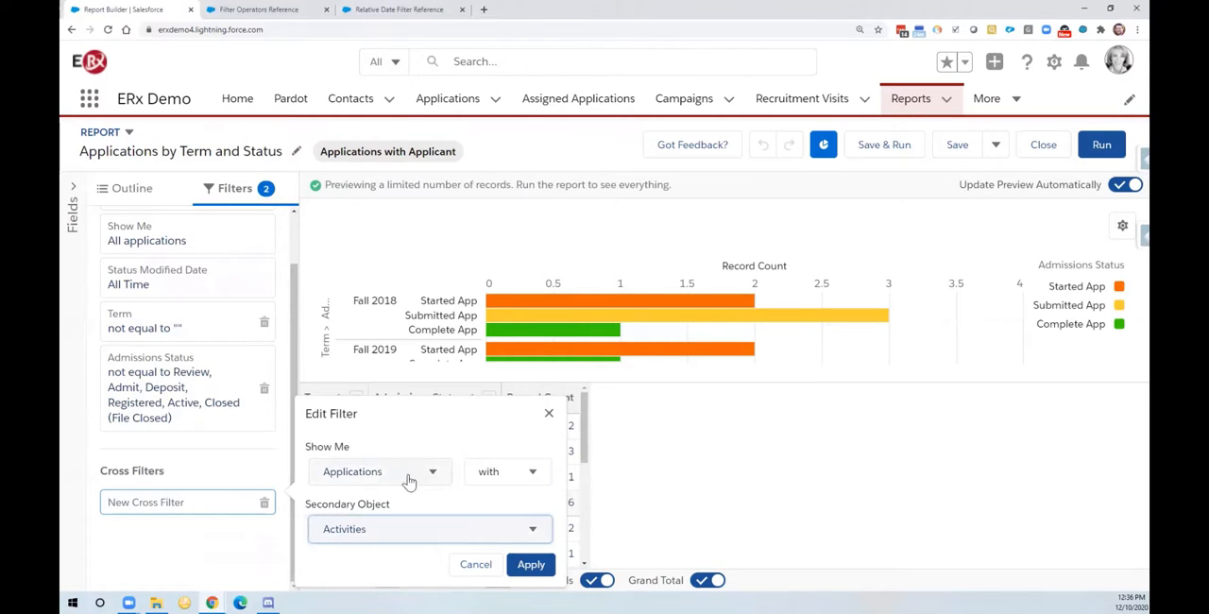
pyautogui.click(526, 571)
pyautogui.click(526, 570)
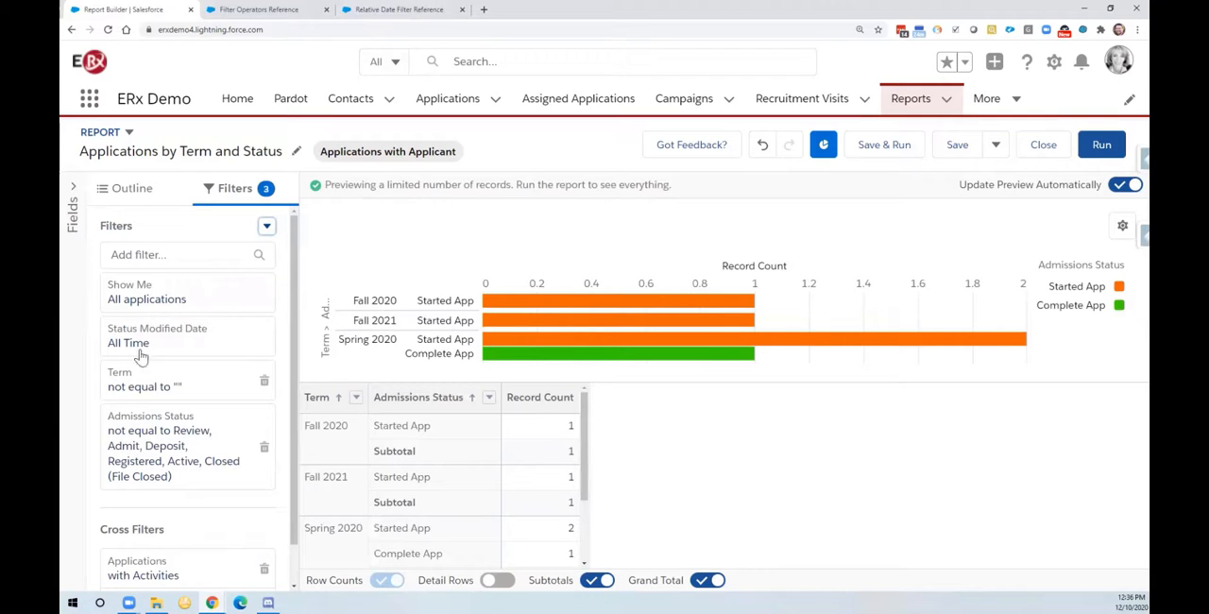
# Step: Add an Activities sub-filter to the cross filter with Status equals Not Started
pyautogui.scroll(-1, 286, 530)
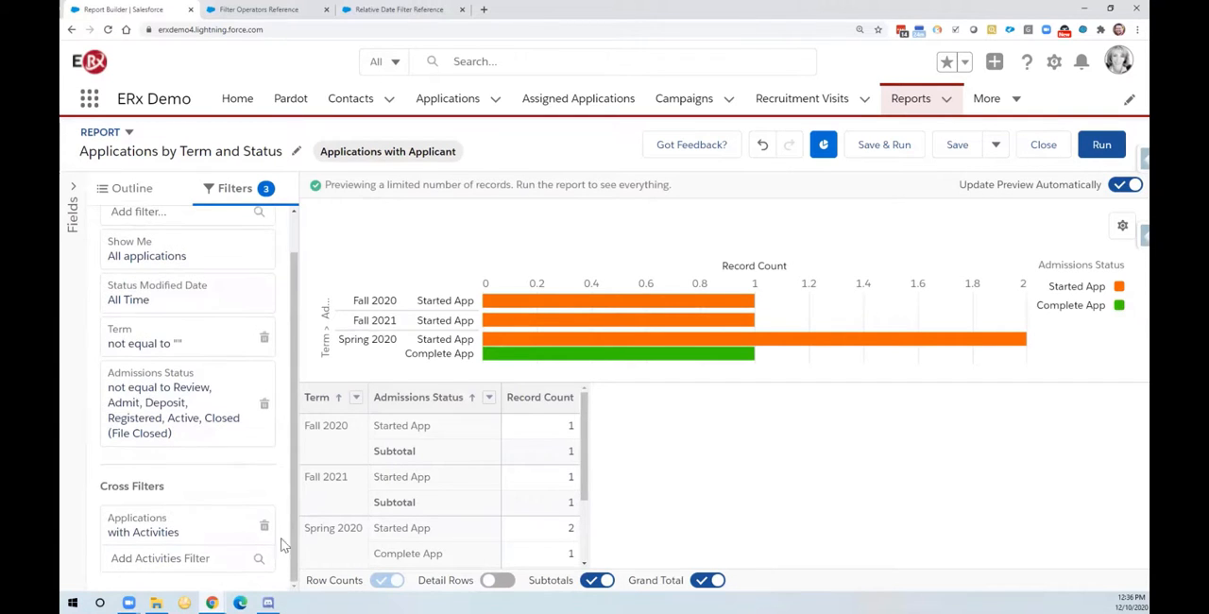
pyautogui.click(147, 558)
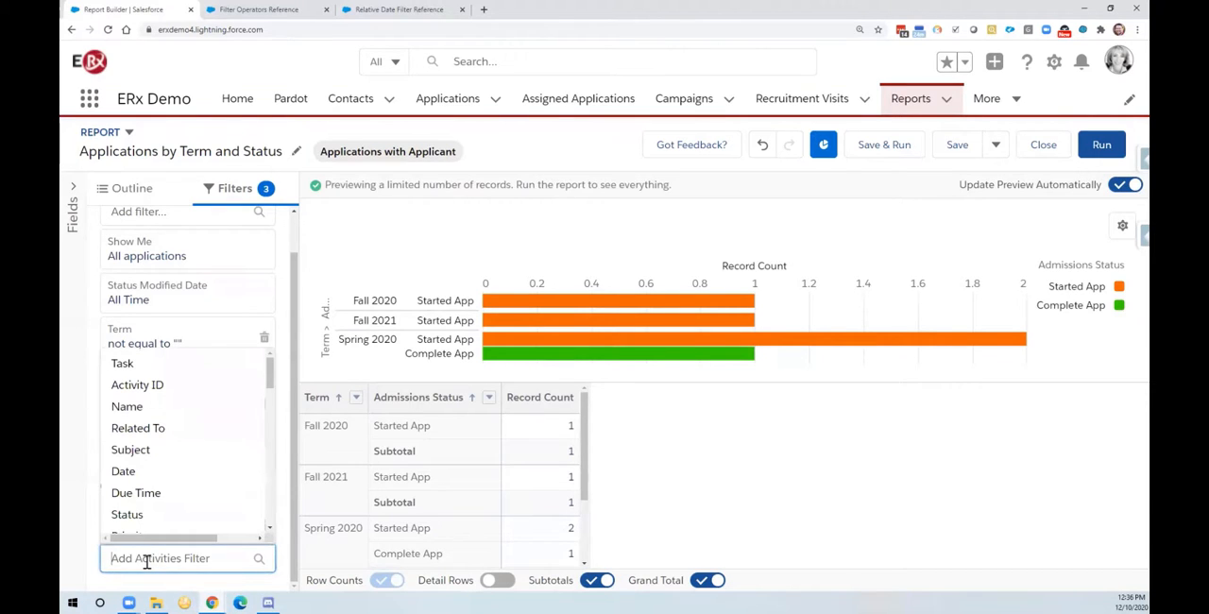
pyautogui.click(129, 514)
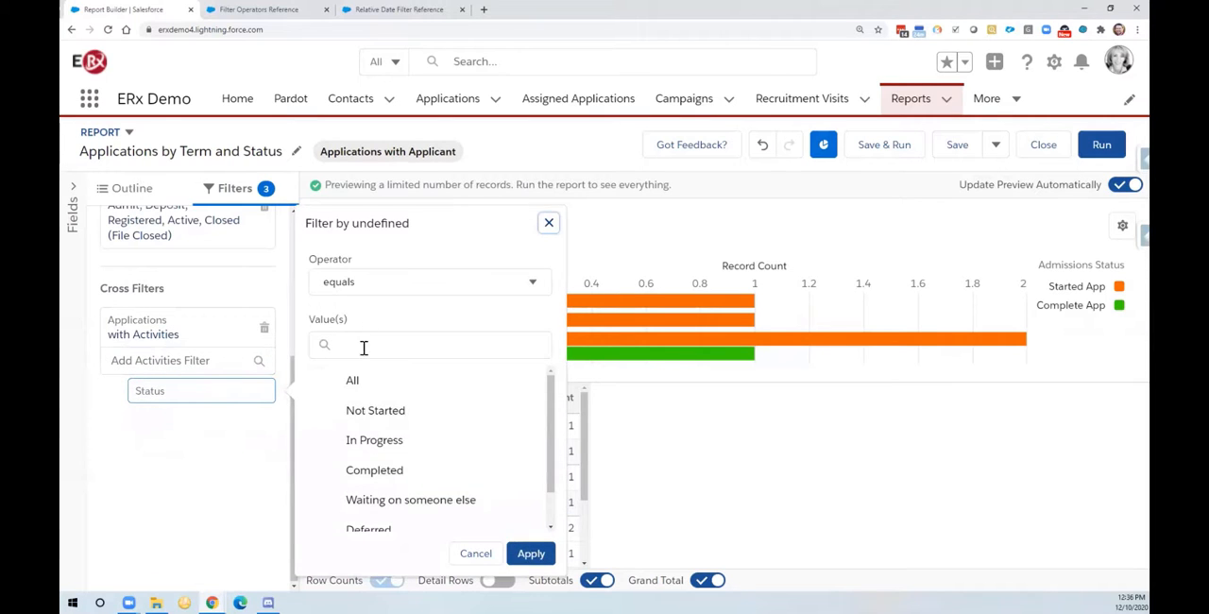
pyautogui.scroll(-1, 383, 459)
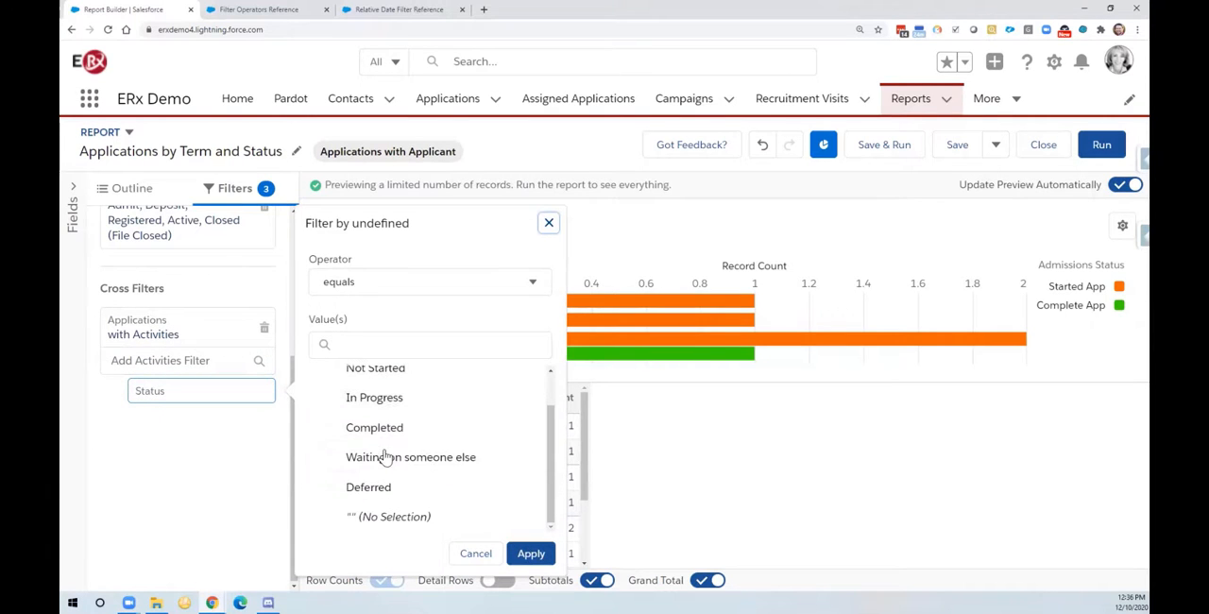
pyautogui.scroll(1, 385, 459)
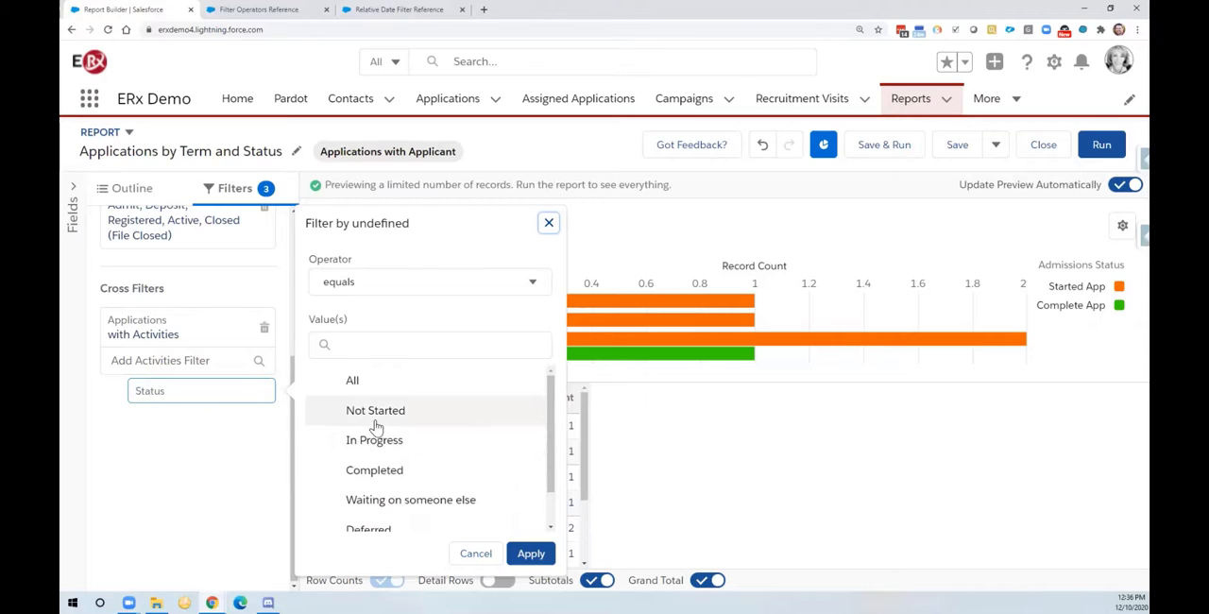
pyautogui.click(383, 418)
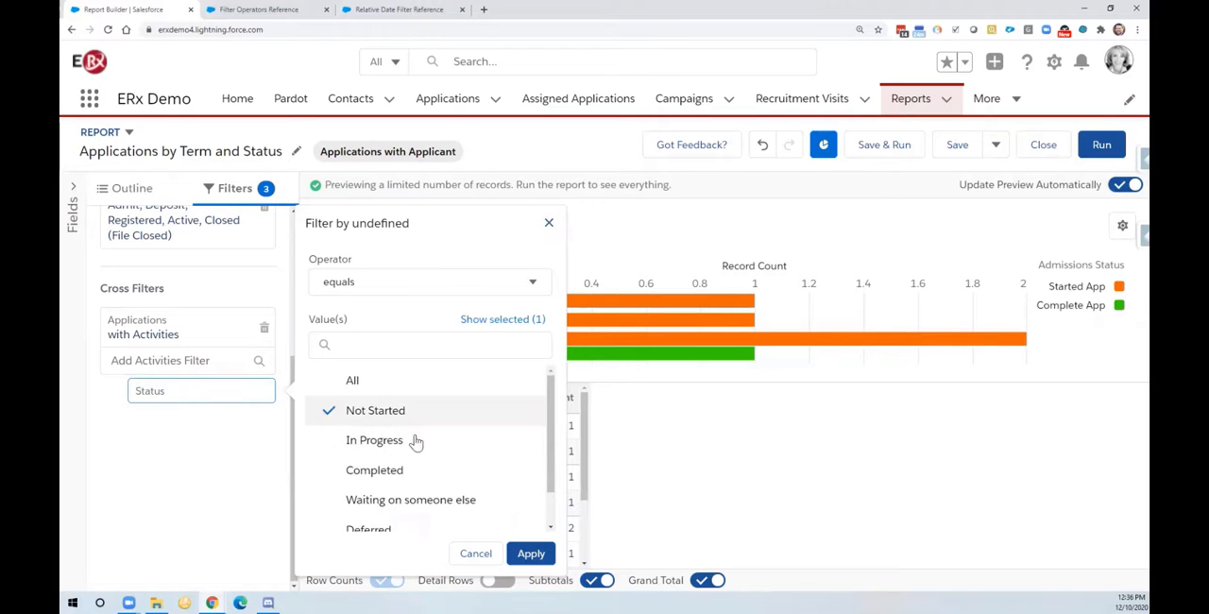
pyautogui.click(530, 555)
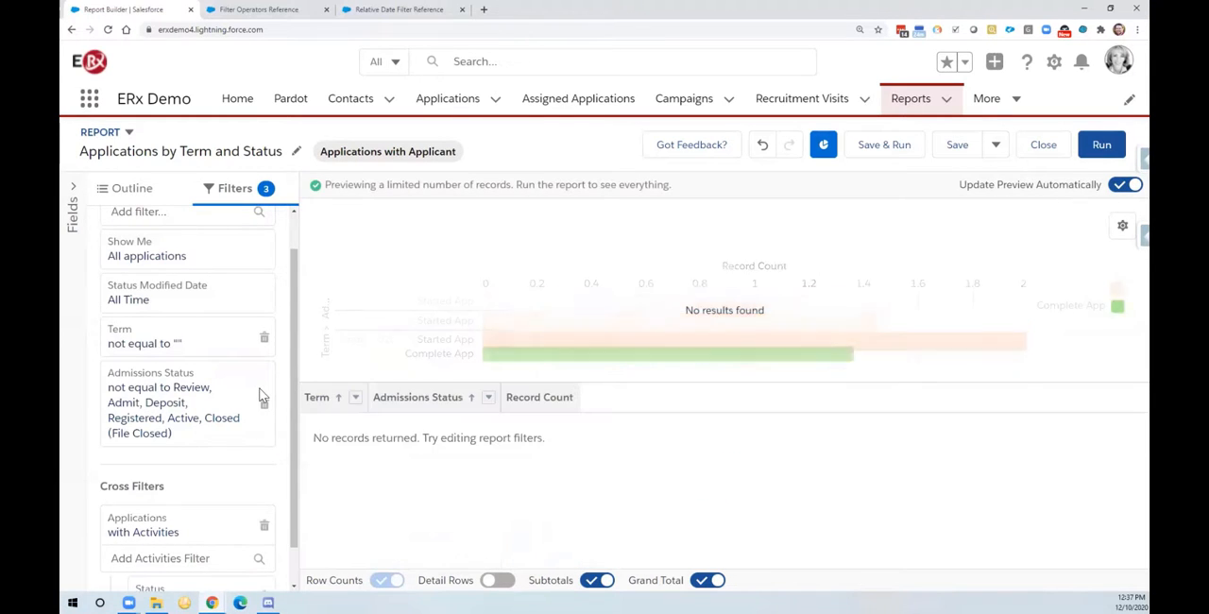
# Step: Delete the Status sub-filter and the Applications with Activities cross filter from the report
pyautogui.scroll(-1, 241, 422)
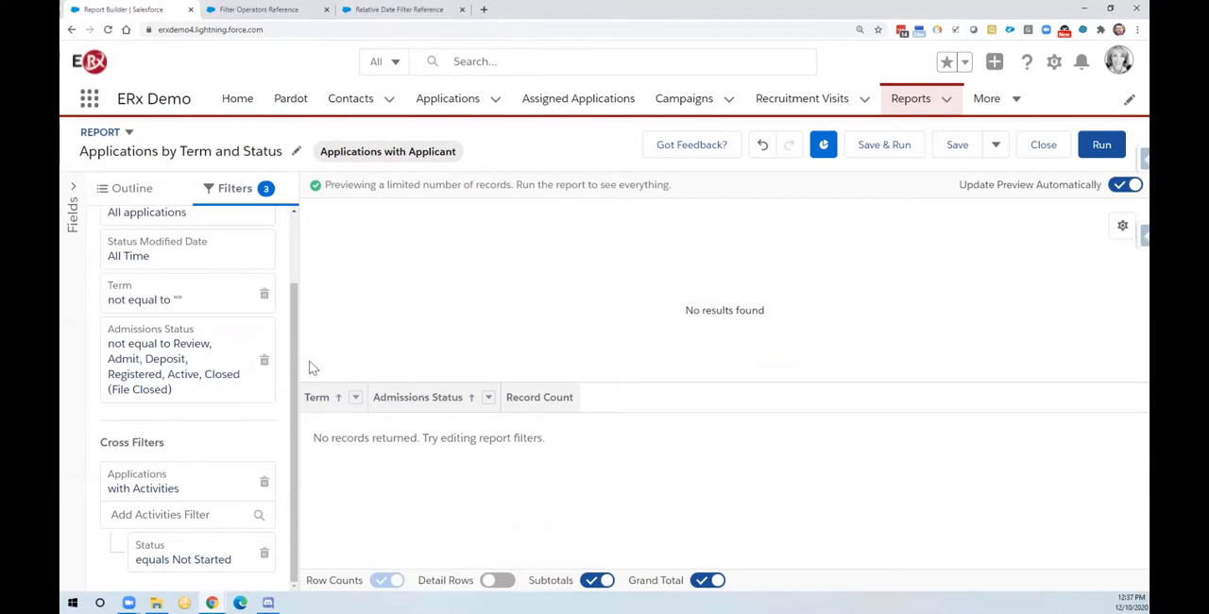
pyautogui.click(264, 555)
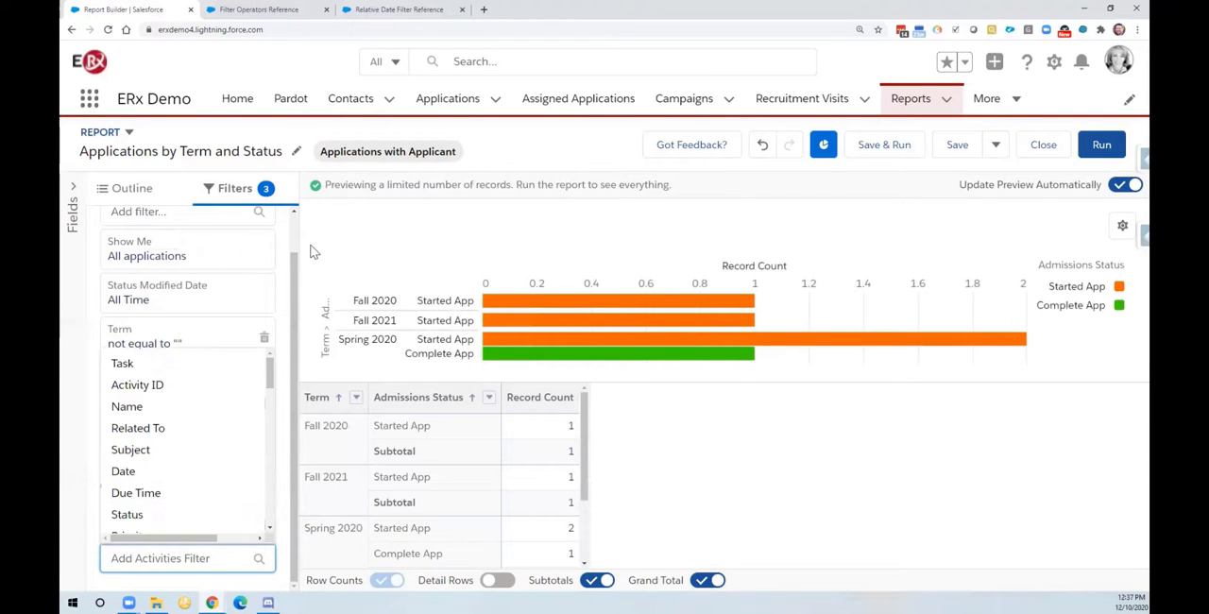
pyautogui.click(296, 271)
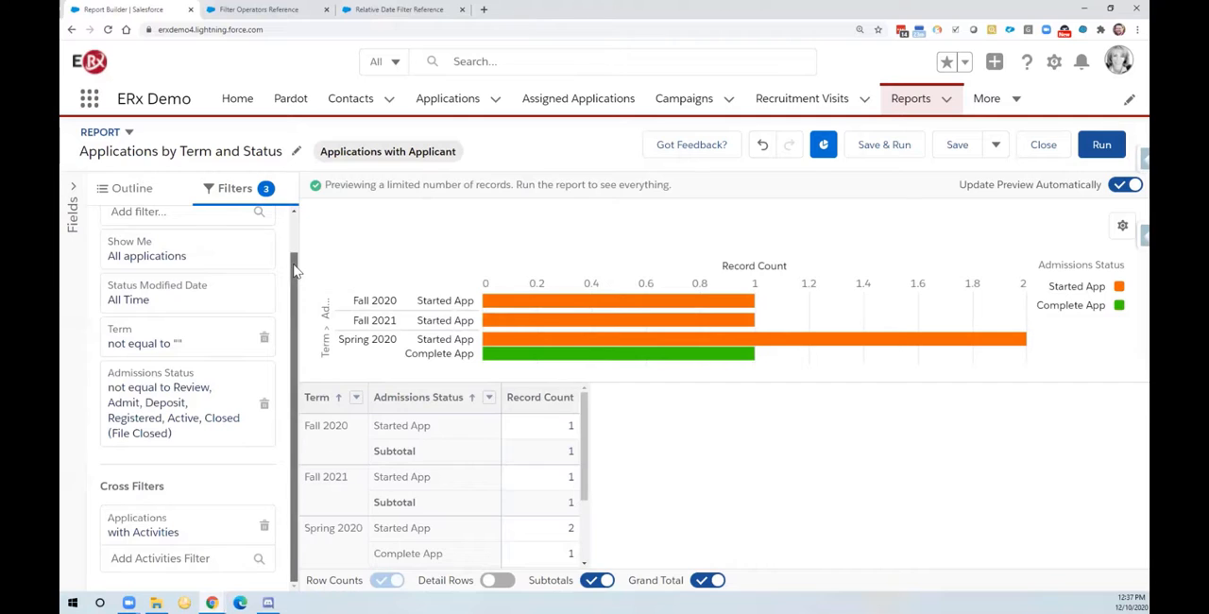
pyautogui.moveTo(296, 271); pyautogui.dragTo(302, 231)
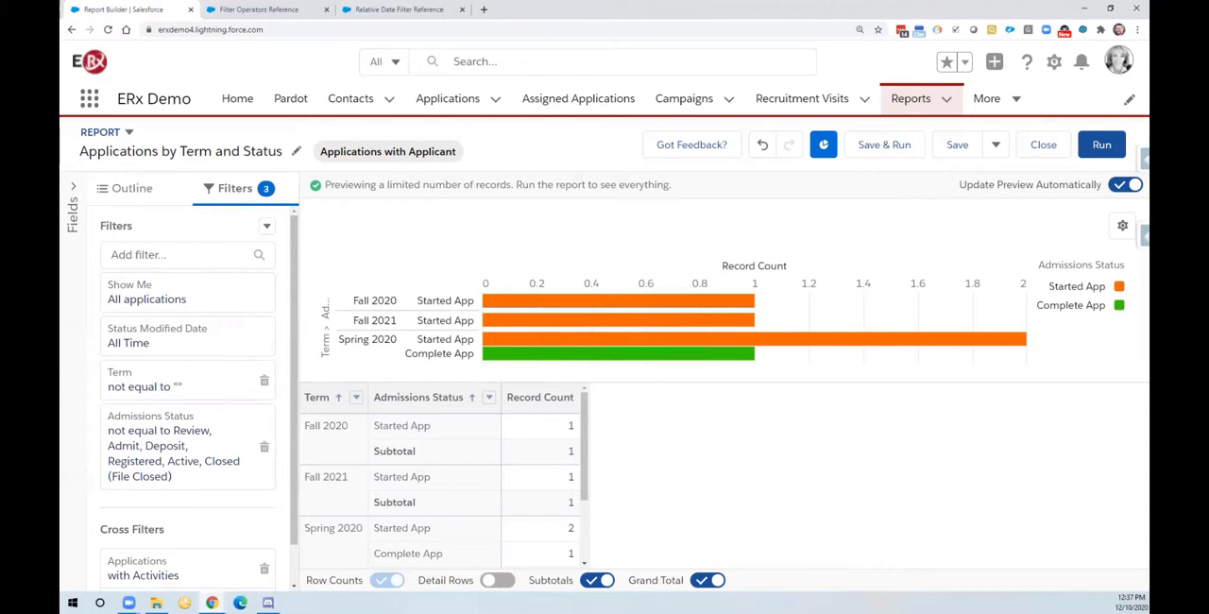
pyautogui.click(265, 573)
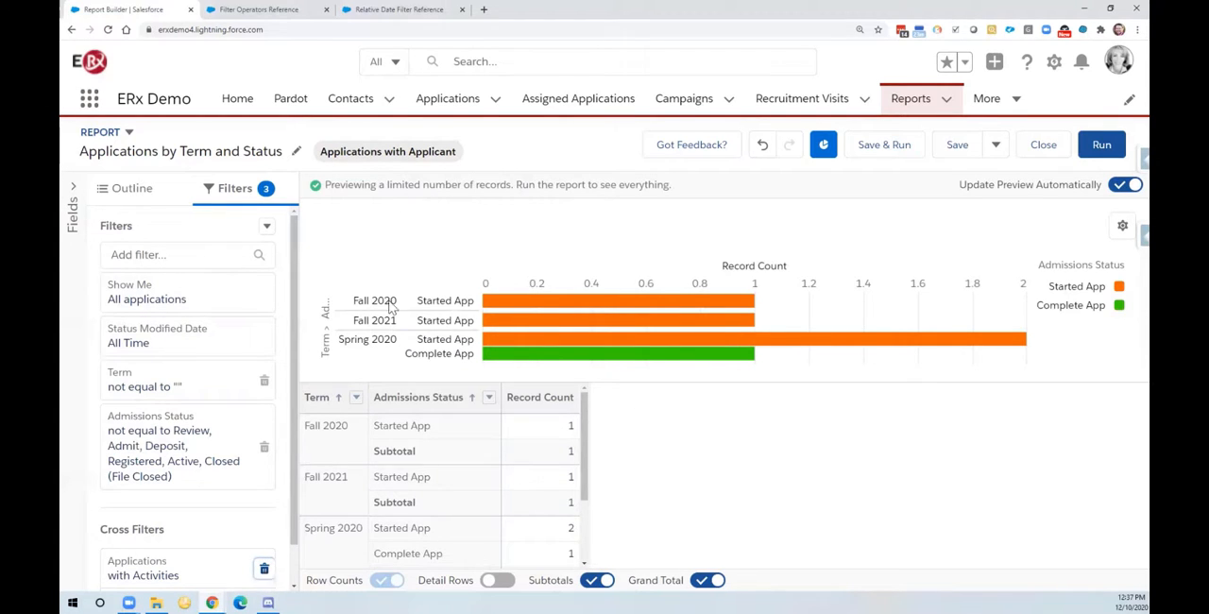
# Step: Switch to the Relative Date Filter Reference help page and dismiss the Help Portal upgrade notice
pyautogui.click(390, 9)
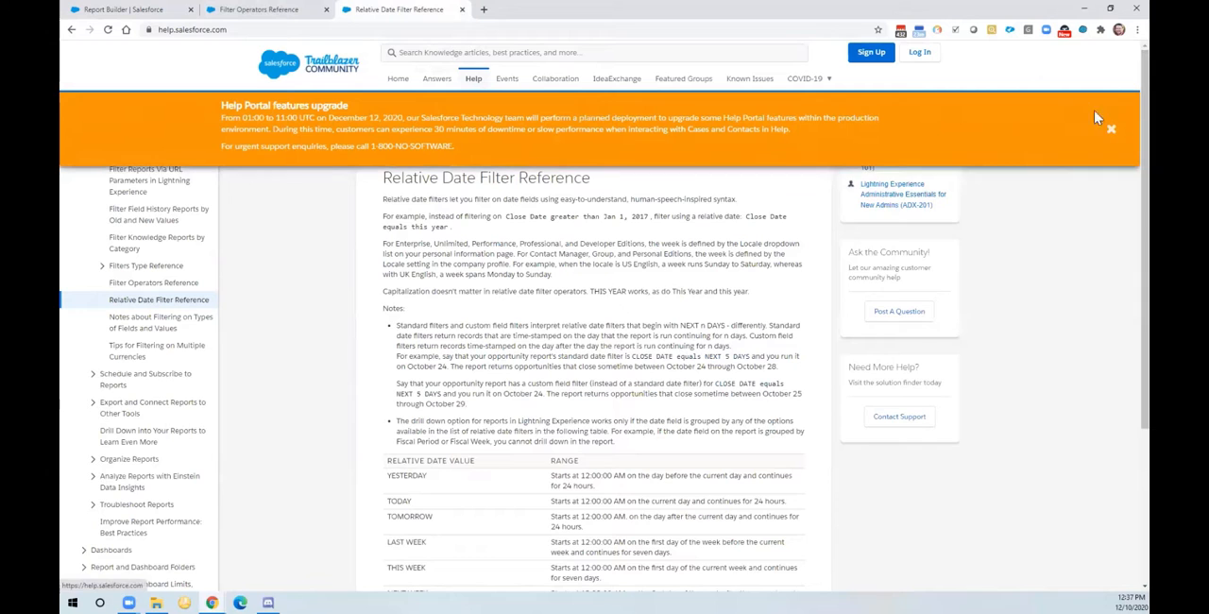
pyautogui.click(1112, 129)
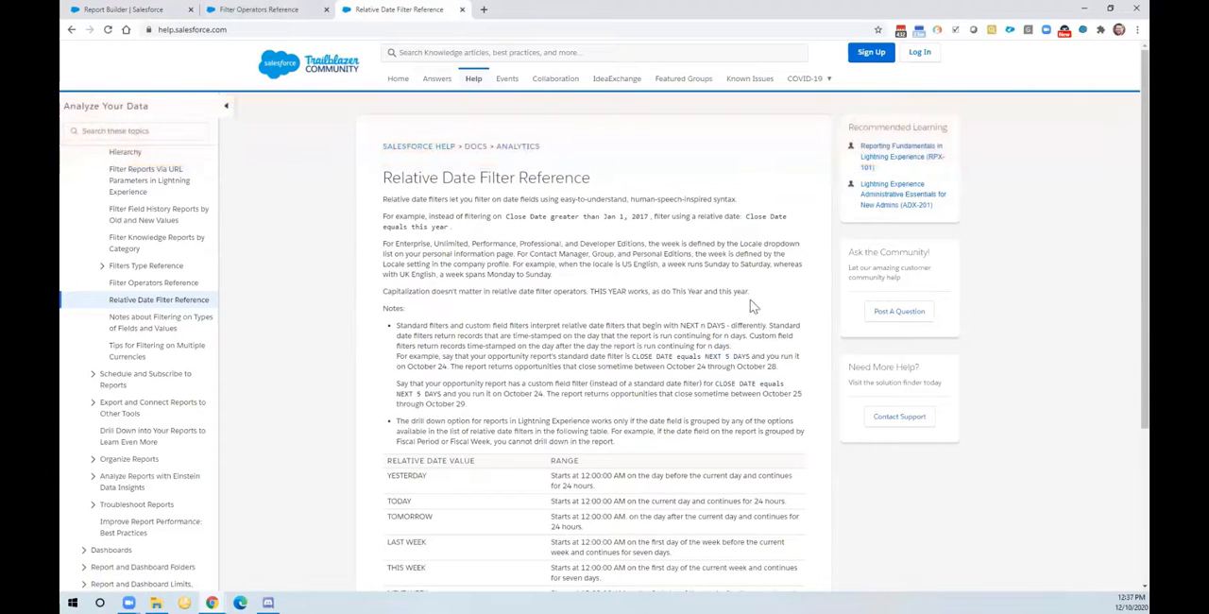
pyautogui.hotkey('ctrl', '+')
pyautogui.hotkey('ctrl', '+')
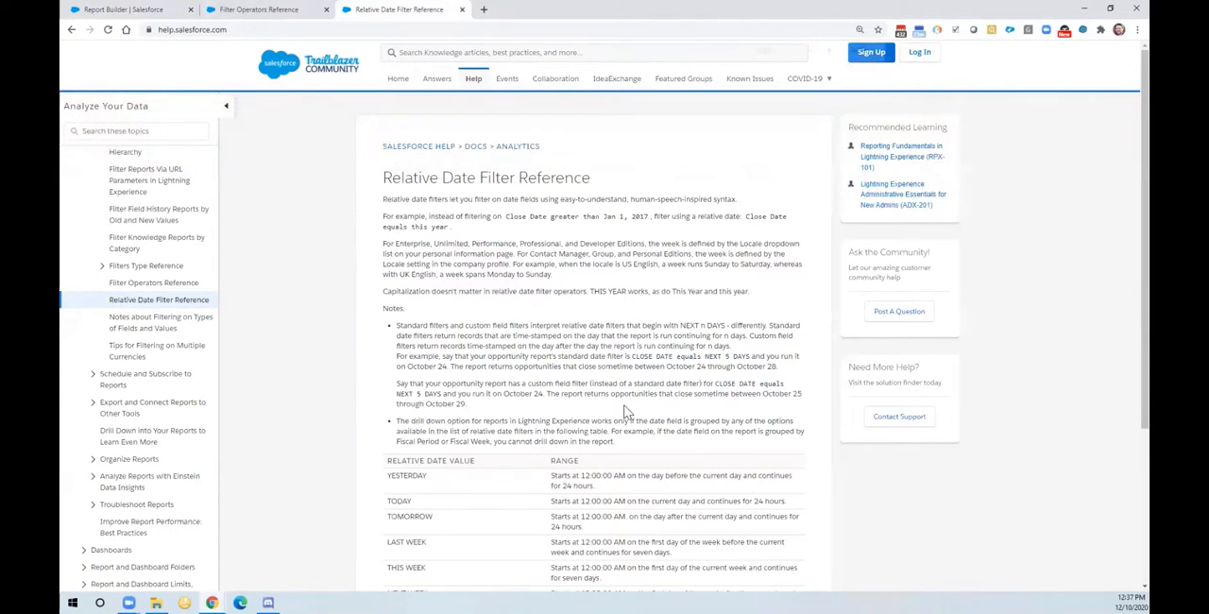
pyautogui.hotkey('ctrl', '+')
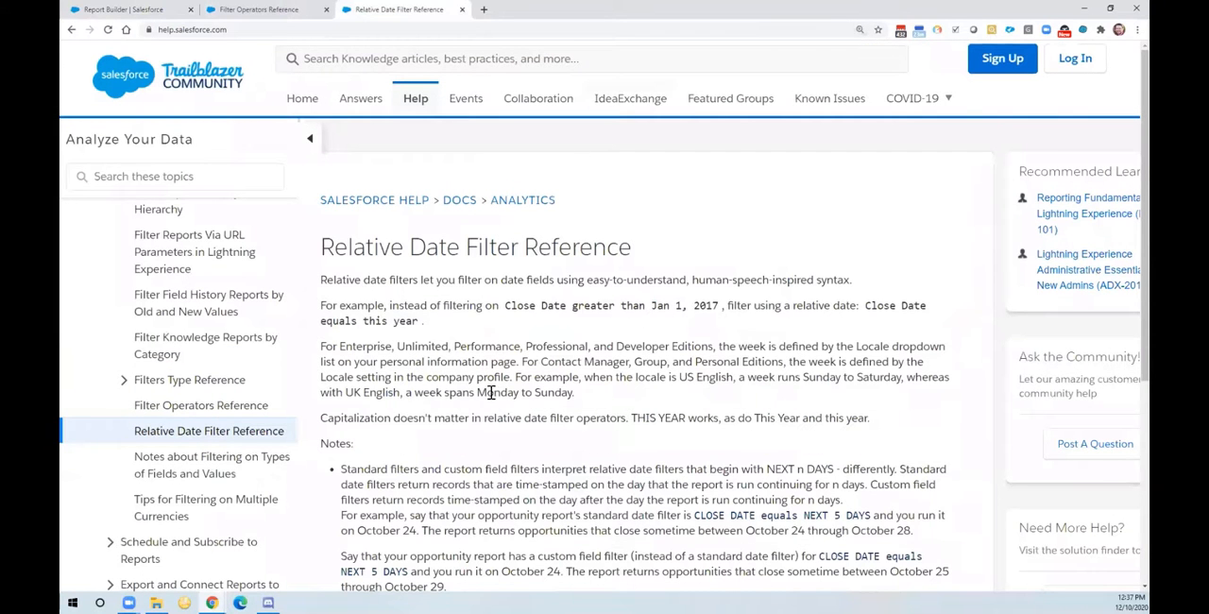
# Step: Examine the notes and the table of relative date values and their ranges, from days and weeks through quarters and years
pyautogui.scroll(-3, 599, 284)
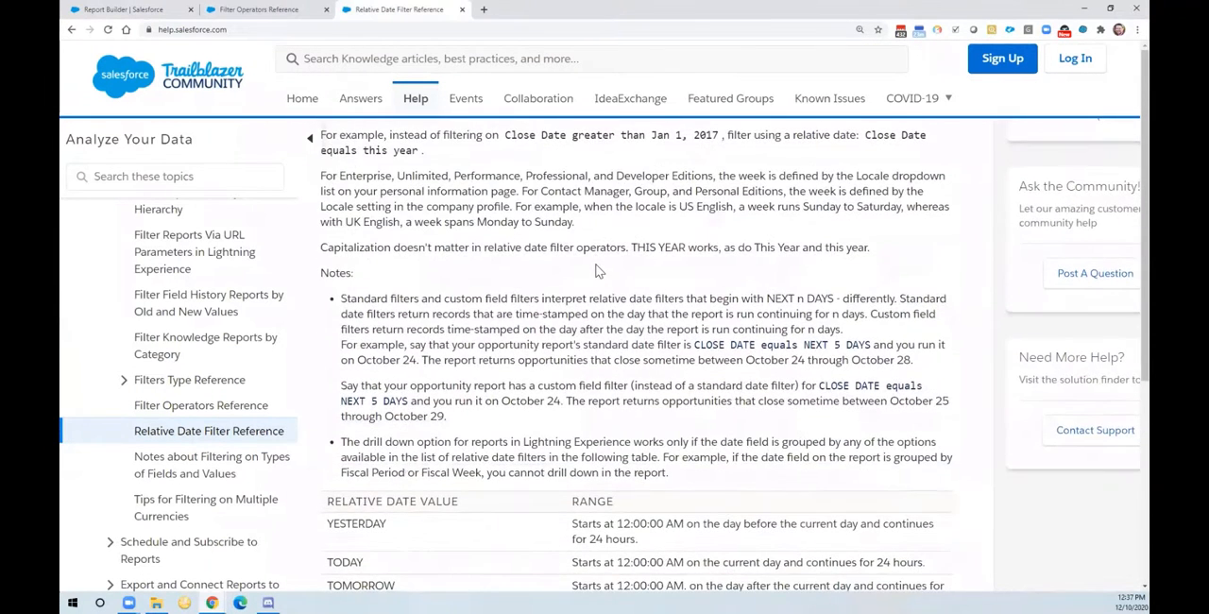
pyautogui.scroll(-1, 599, 274)
pyautogui.scroll(2, 599, 270)
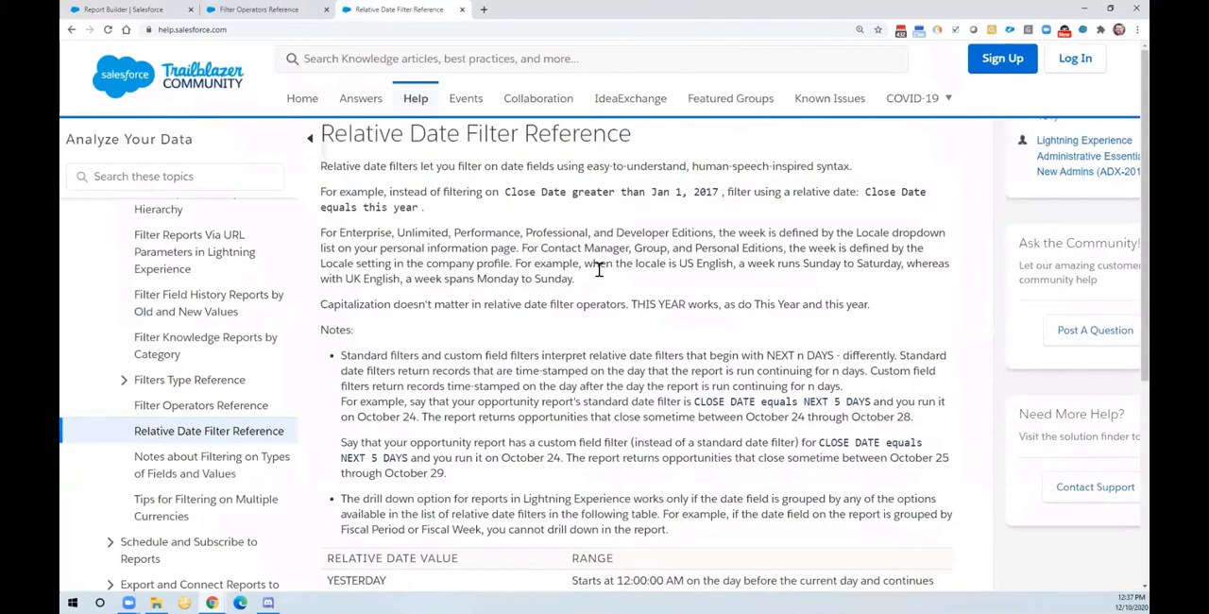
pyautogui.scroll(1, 599, 272)
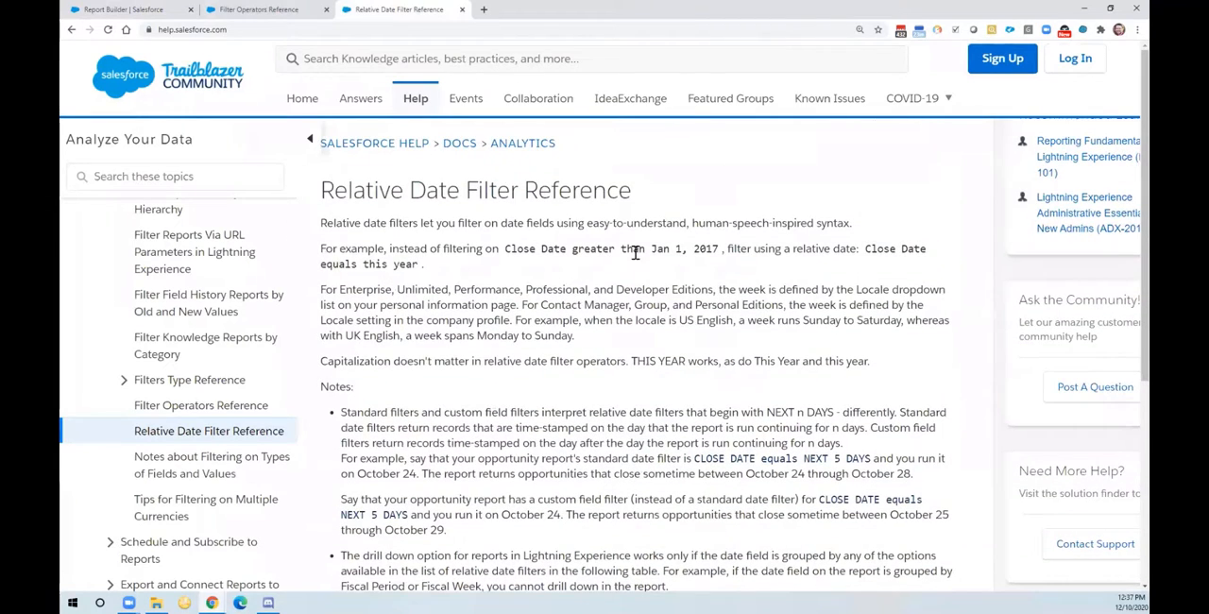
pyautogui.scroll(-6, 584, 286)
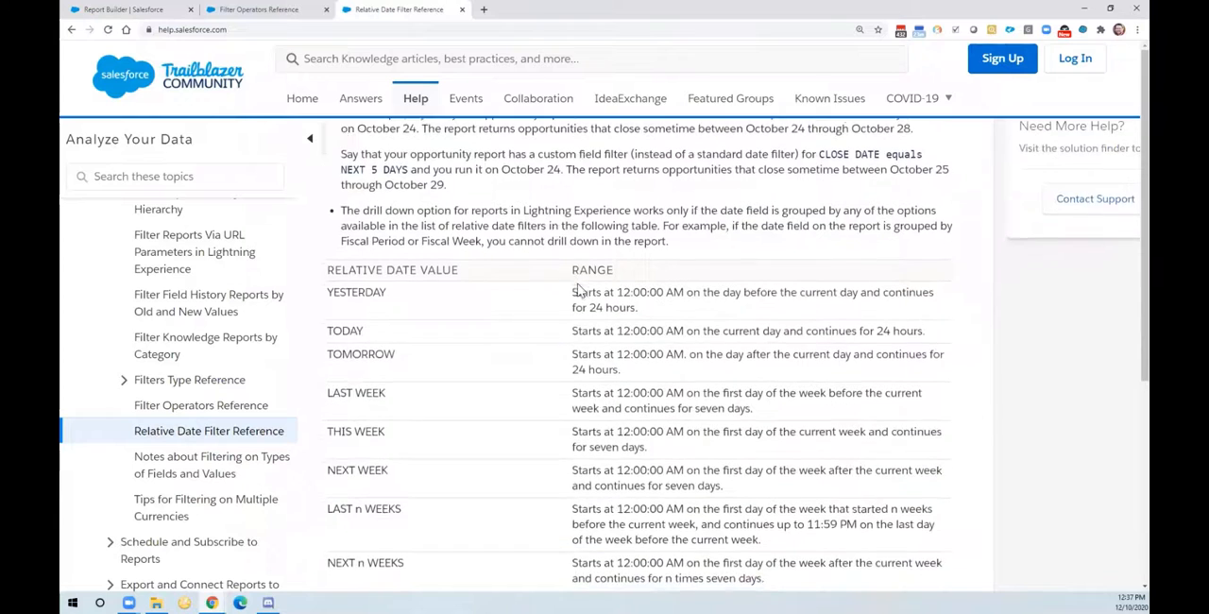
pyautogui.scroll(-3, 578, 291)
pyautogui.scroll(1, 577, 288)
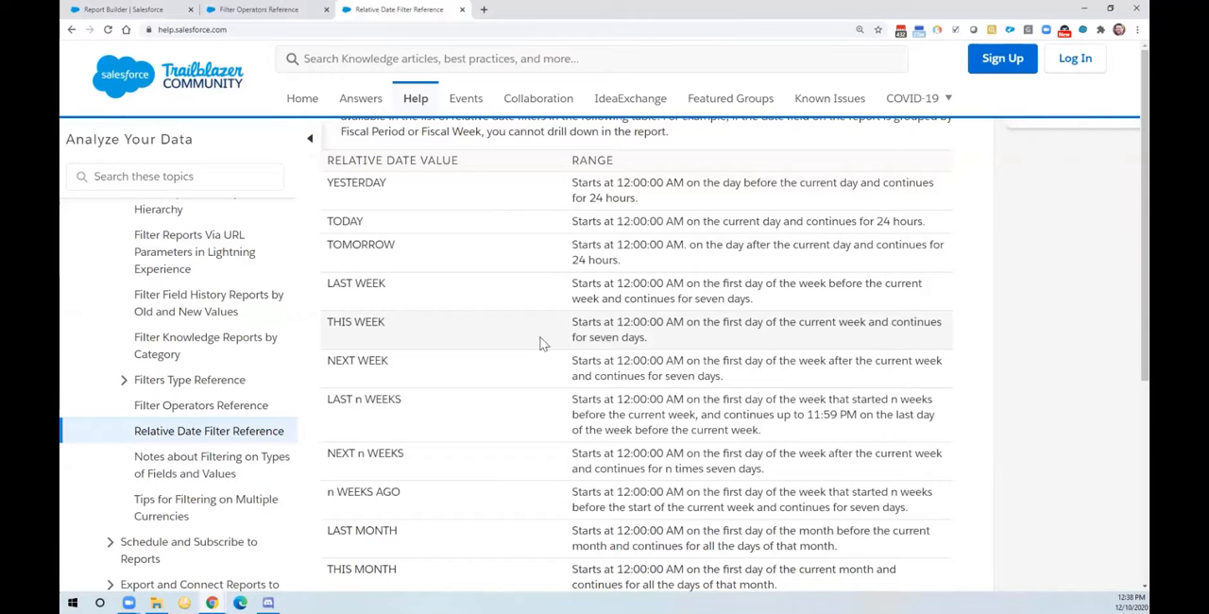
pyautogui.scroll(-4, 528, 346)
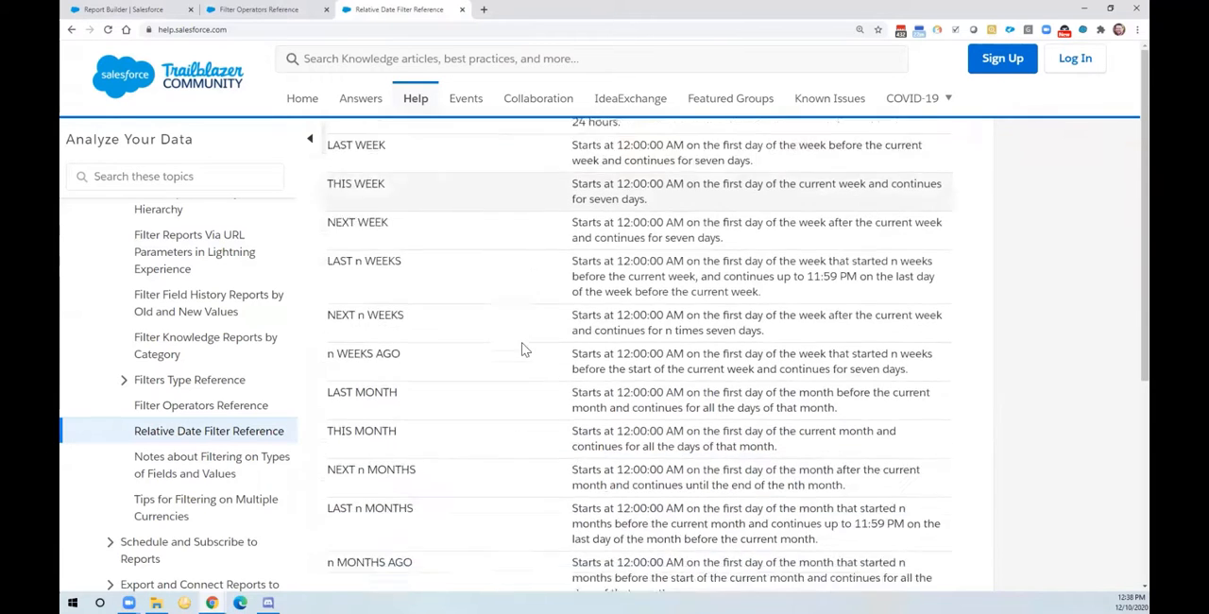
pyautogui.scroll(-1, 525, 349)
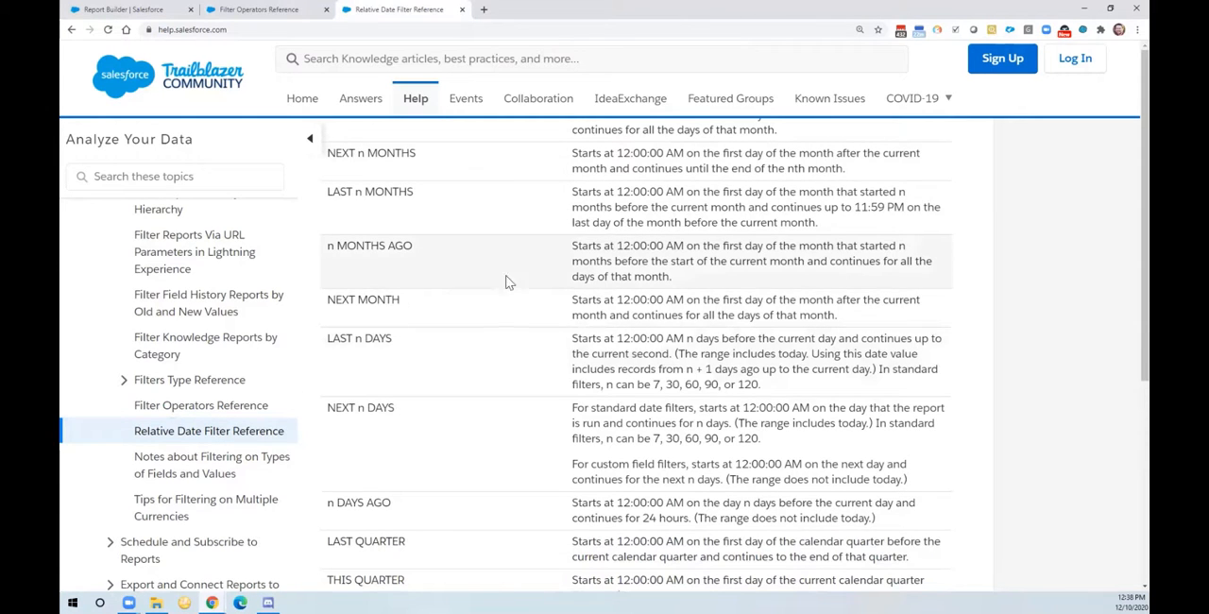
pyautogui.scroll(-3, 477, 278)
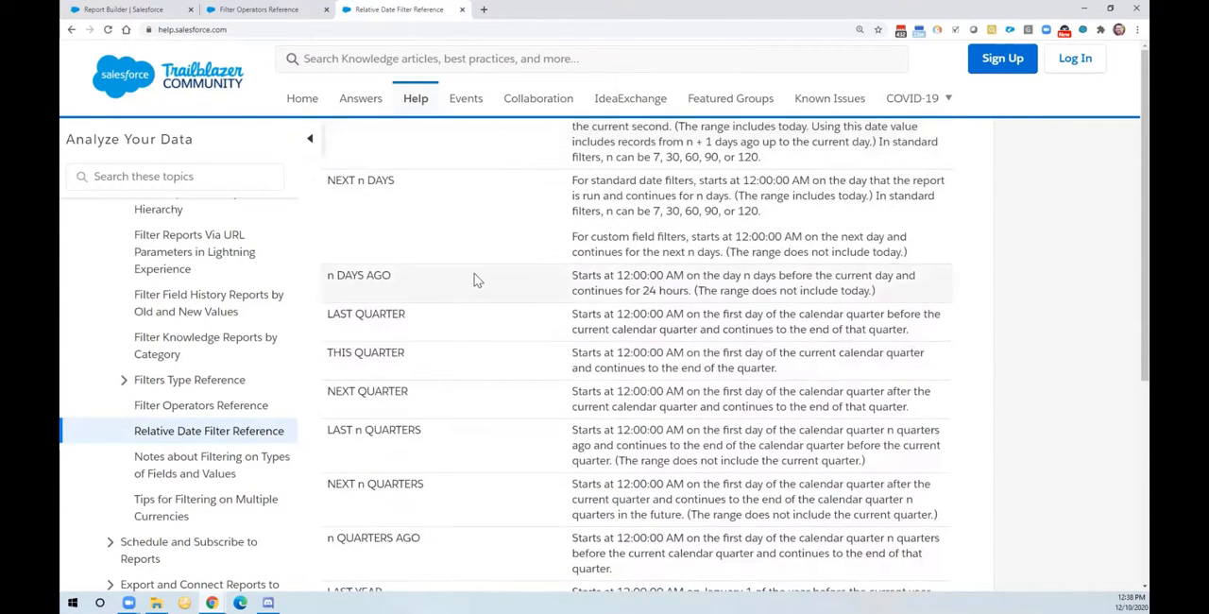
pyautogui.scroll(-3, 477, 280)
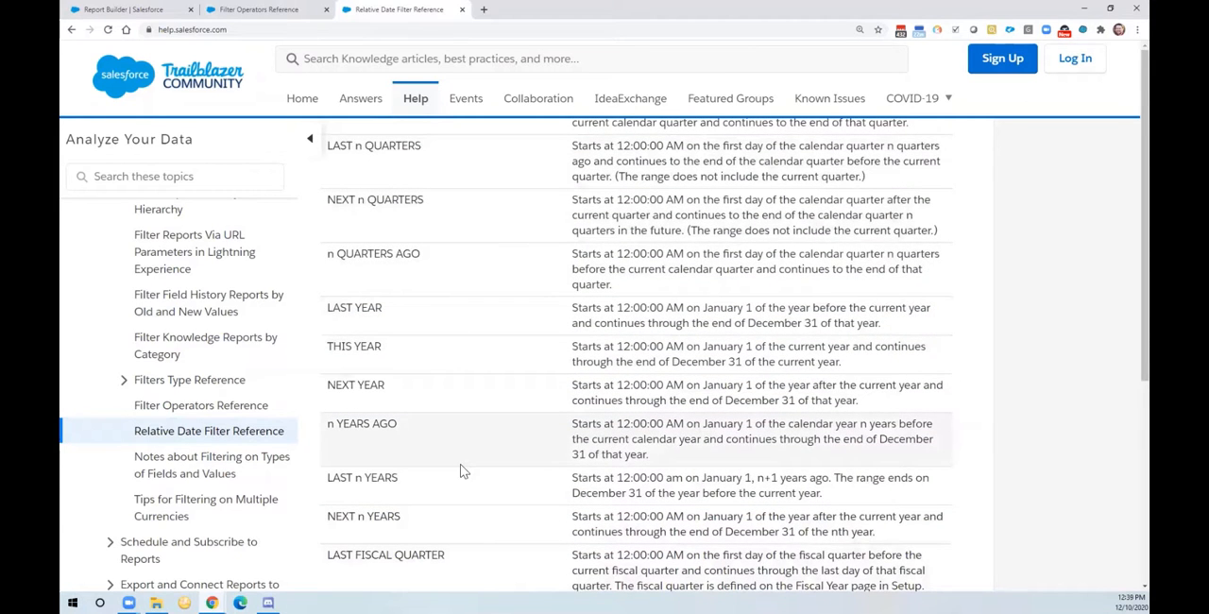
# Step: Return to the report builder and start a Date Admit filter with the equals operator
pyautogui.click(252, 11)
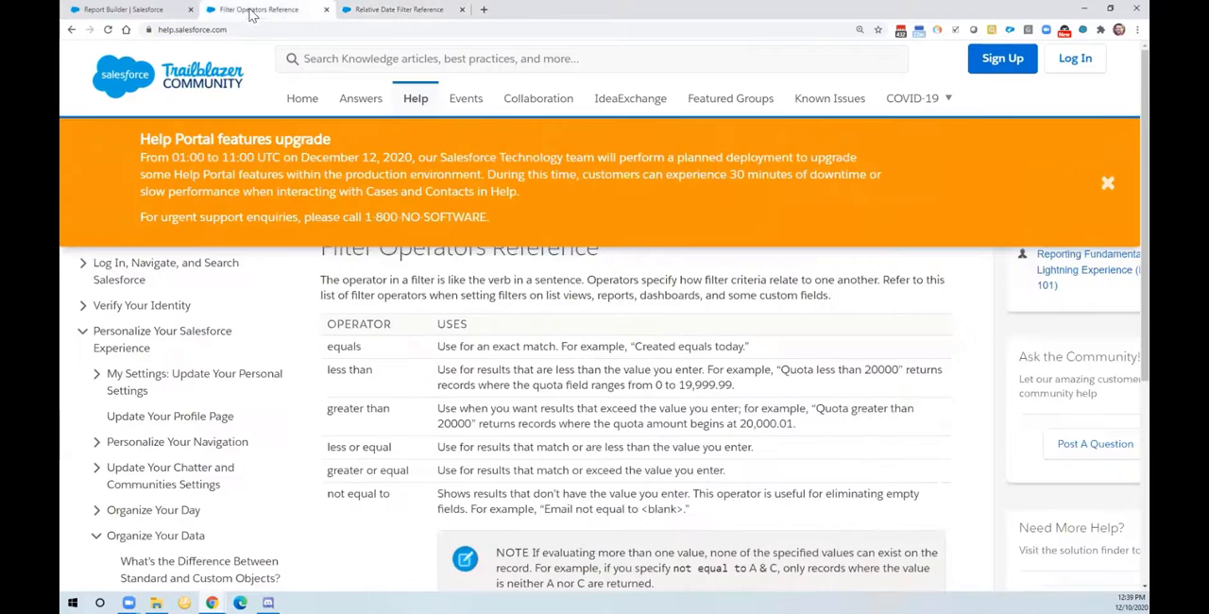
pyautogui.click(144, 10)
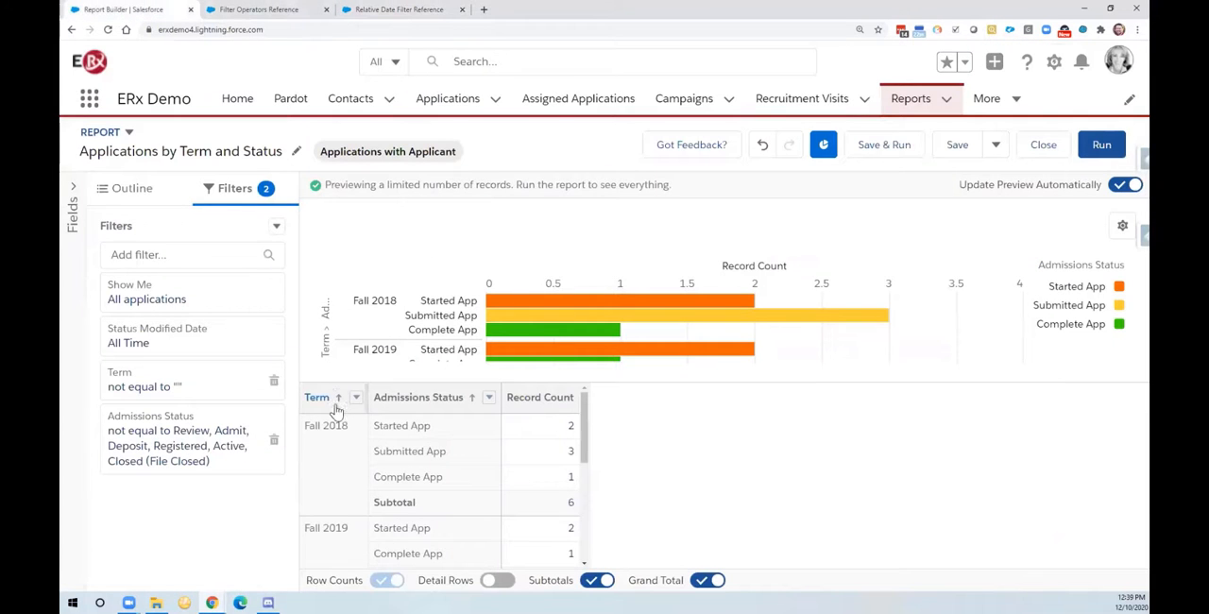
pyautogui.click(188, 255)
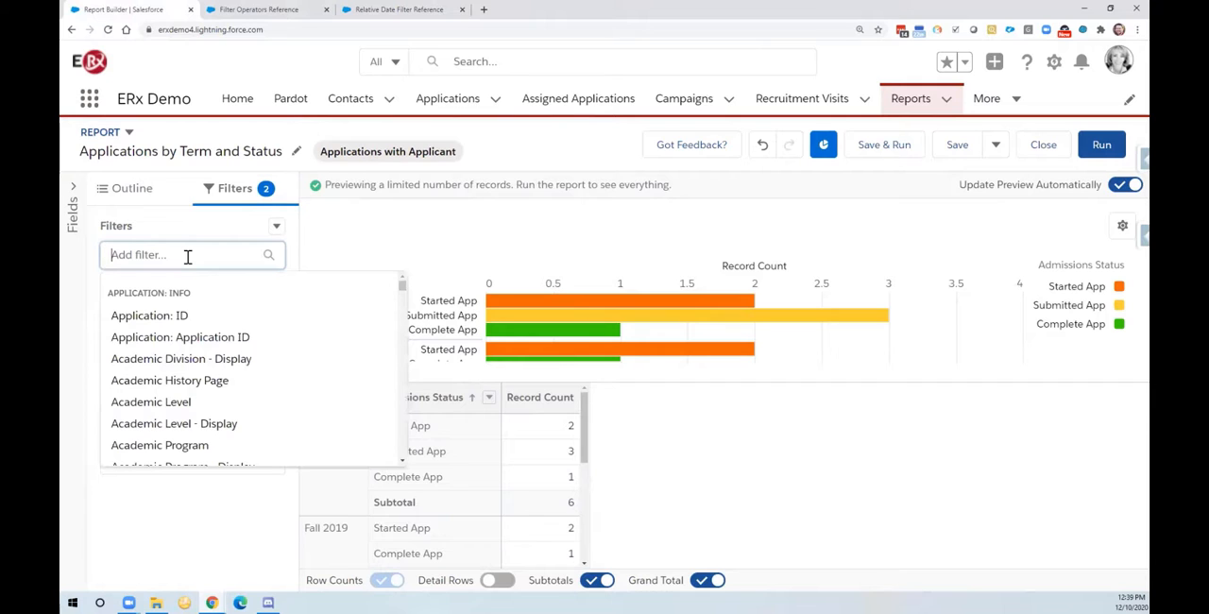
pyautogui.write('admit')
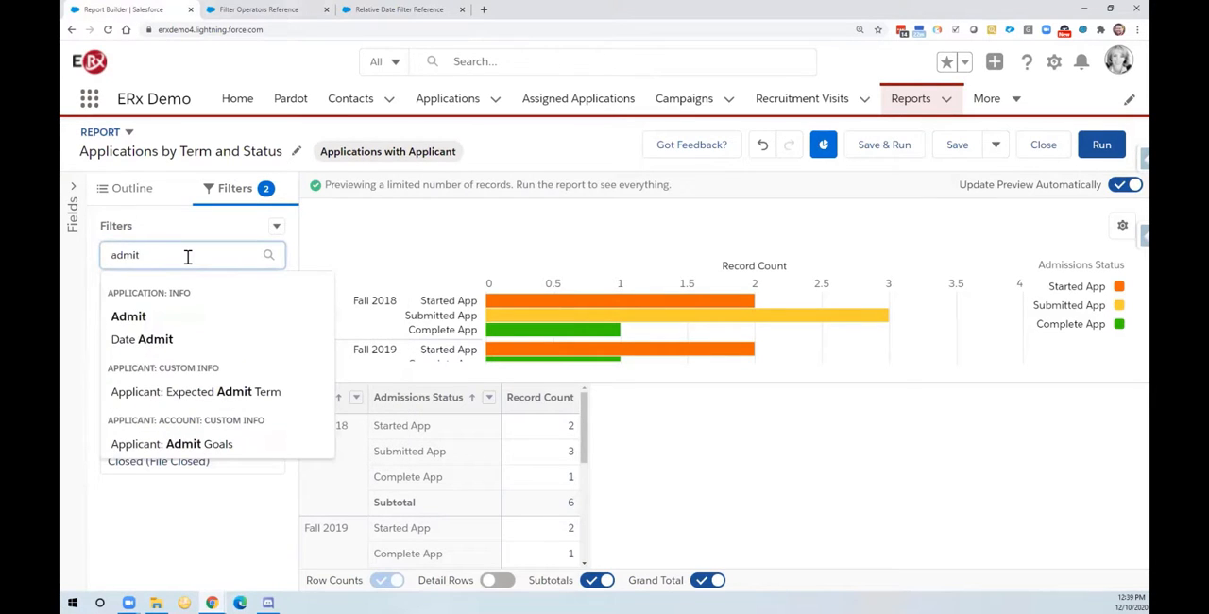
pyautogui.click(153, 340)
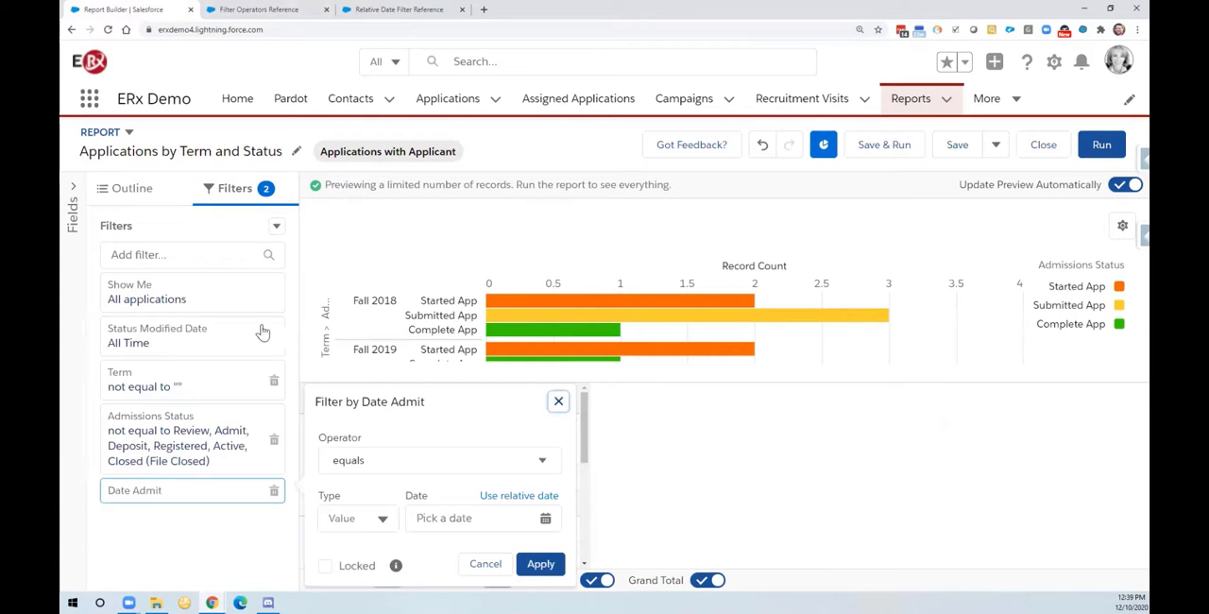
pyautogui.scroll(-1, 478, 378)
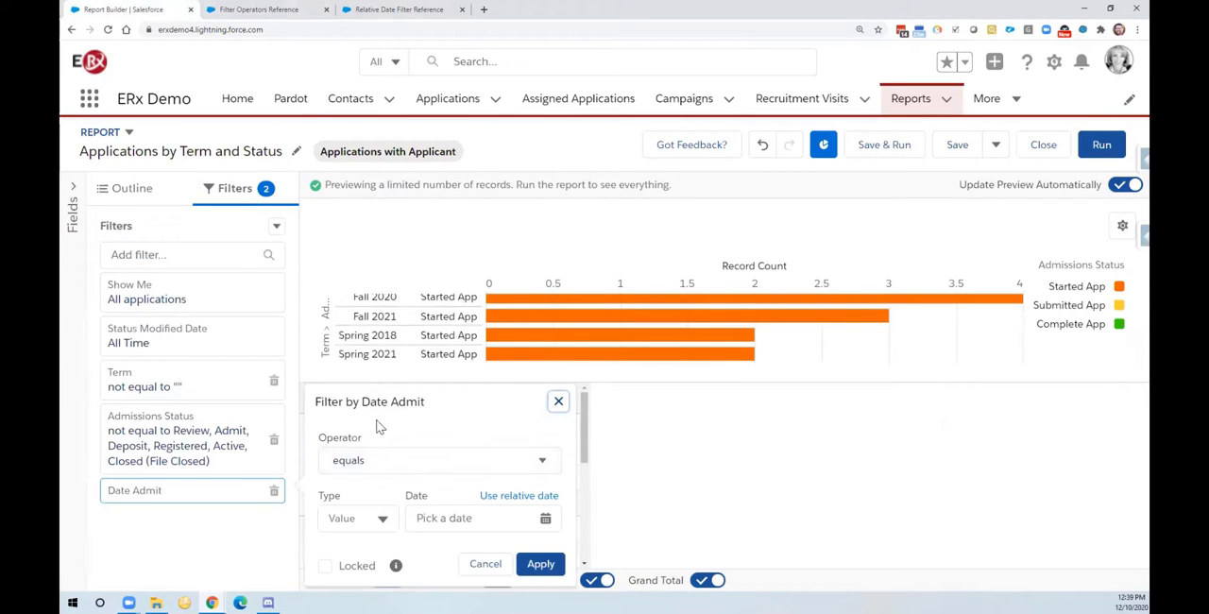
pyautogui.click(373, 466)
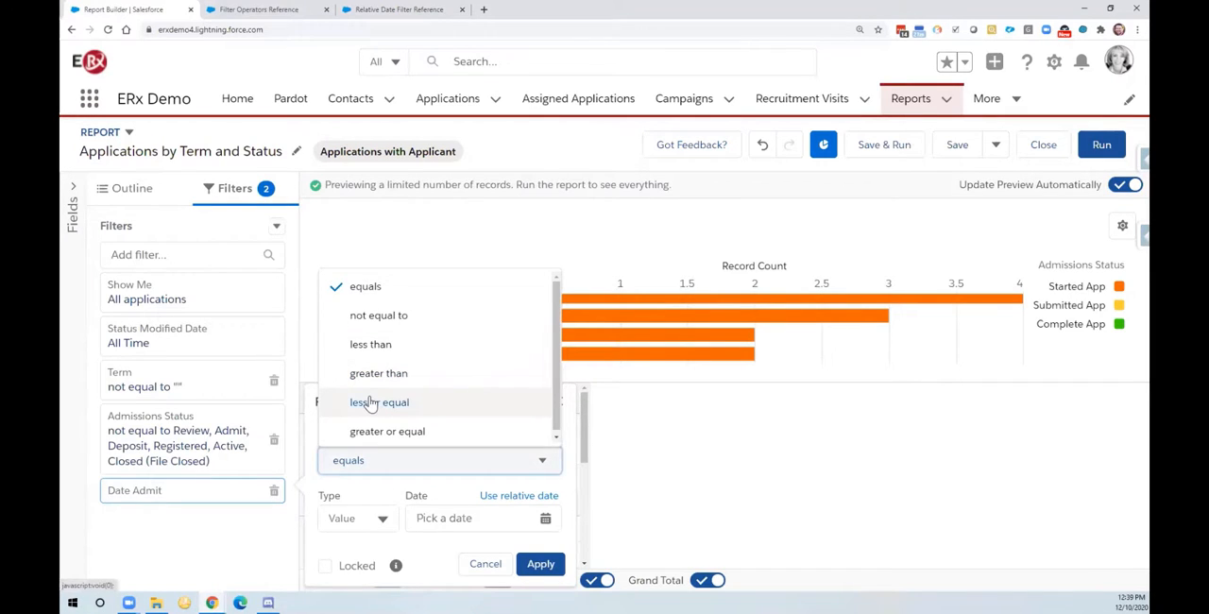
pyautogui.click(367, 298)
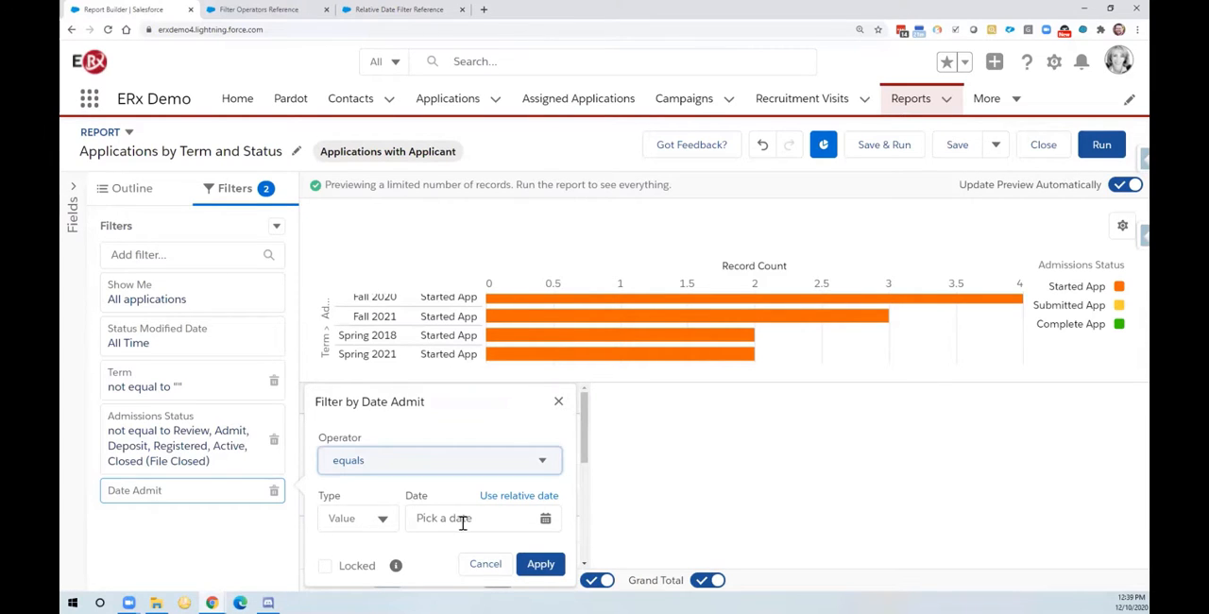
# Step: Set the Date Admit filter to the relative date Last 30 Days and apply it
pyautogui.click(510, 497)
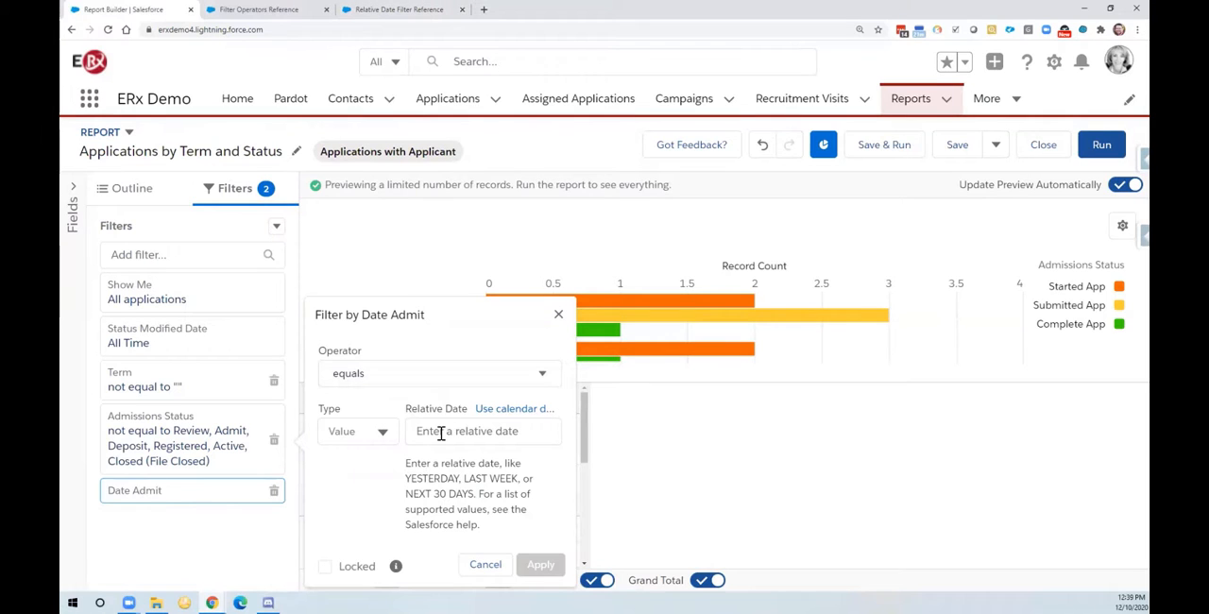
pyautogui.click(440, 432)
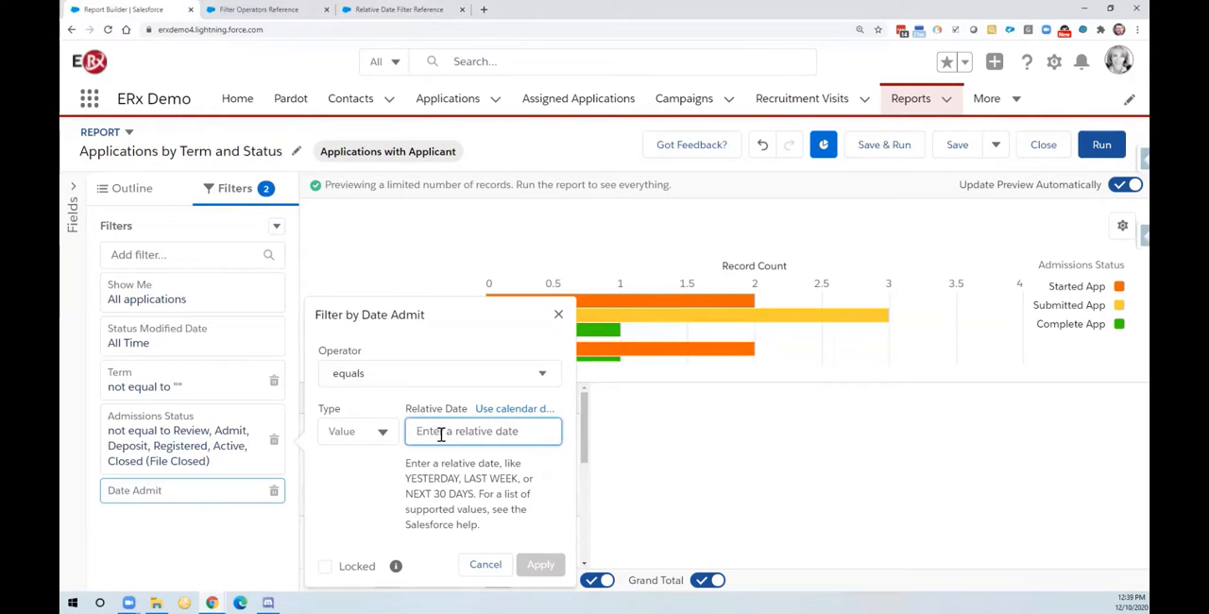
pyautogui.write('L')
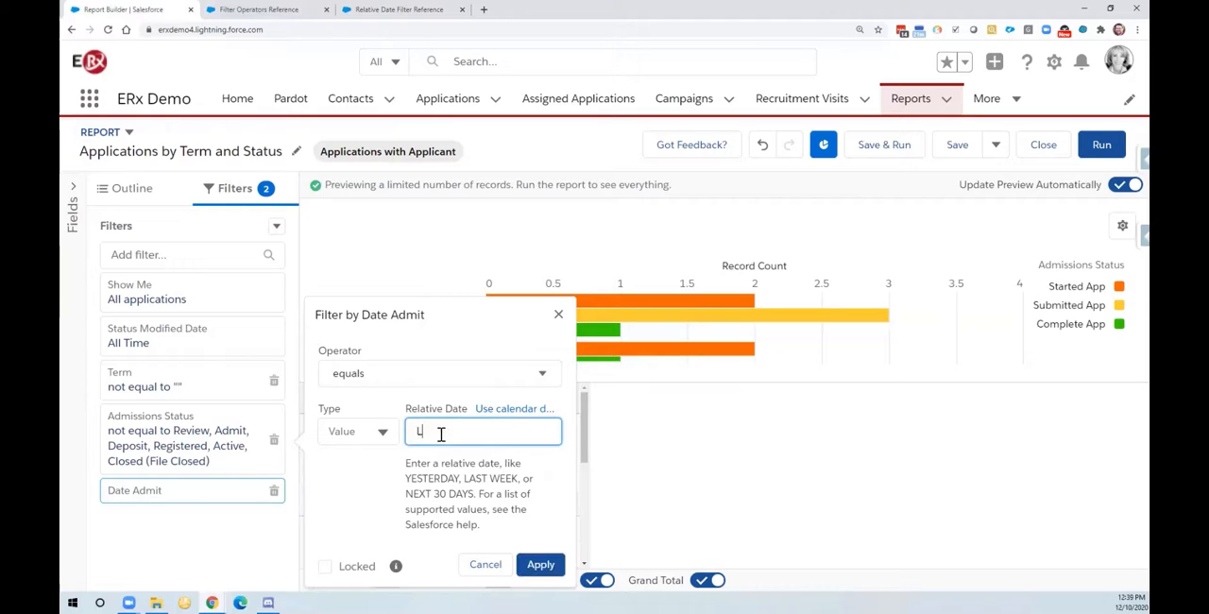
pyautogui.write('ast 30 Days')
pyautogui.click(534, 569)
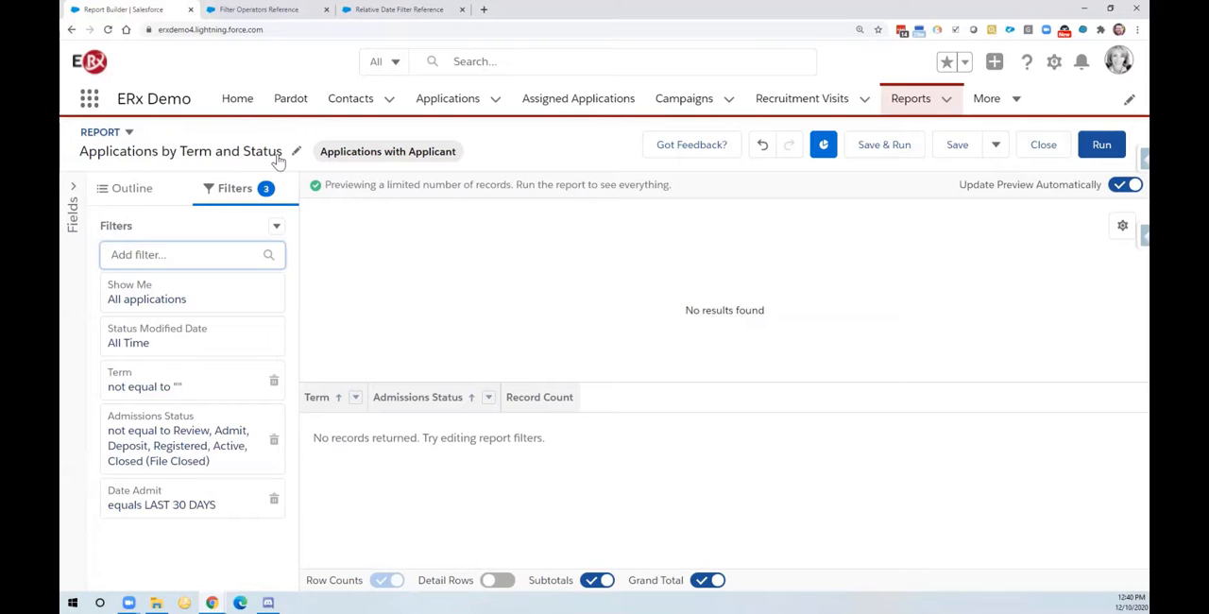
# Step: Save the report as a new copy named "Applicants Admitted Last 30 Days" and dismiss the save notice
pyautogui.click(994, 150)
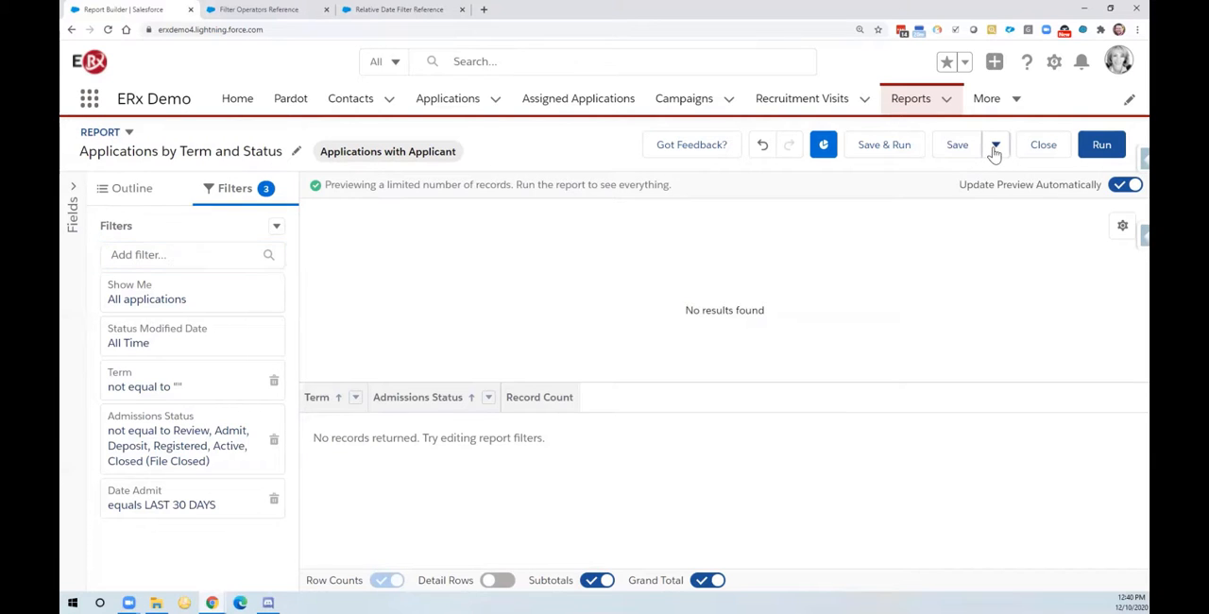
pyautogui.click(1013, 182)
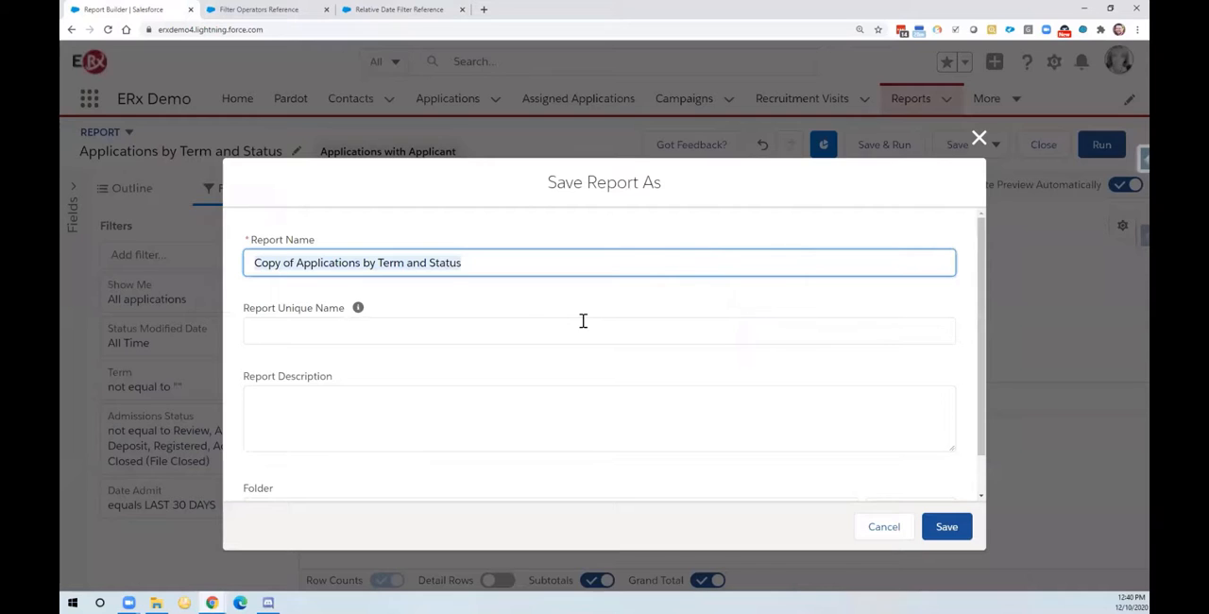
pyautogui.write('Applicants ')
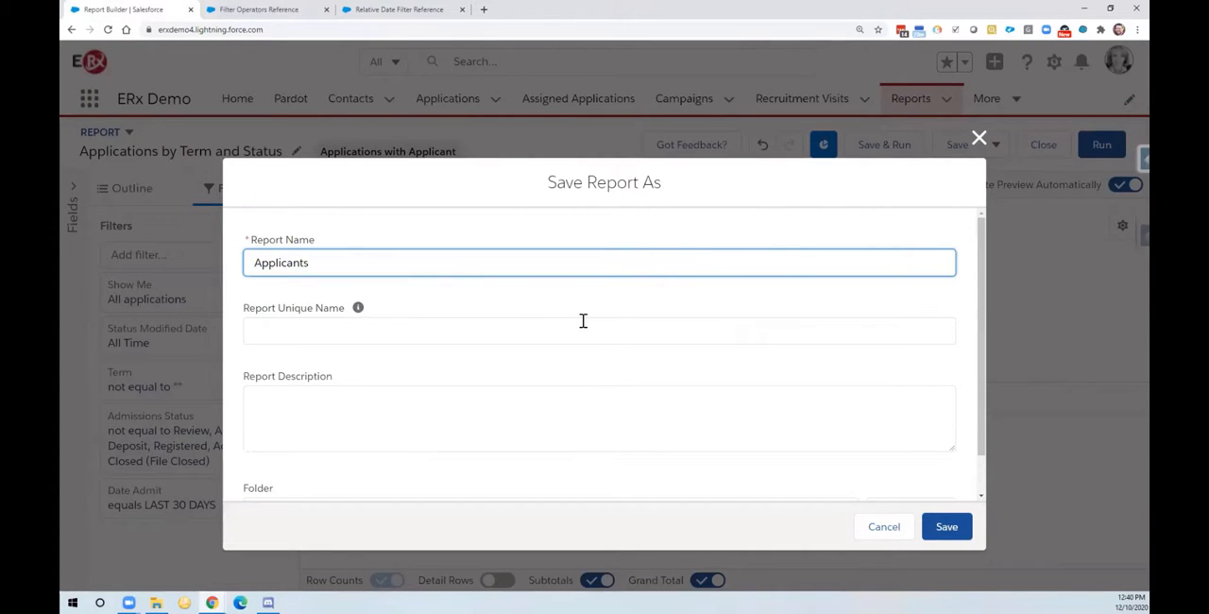
pyautogui.write('Admitted Last 30 Days')
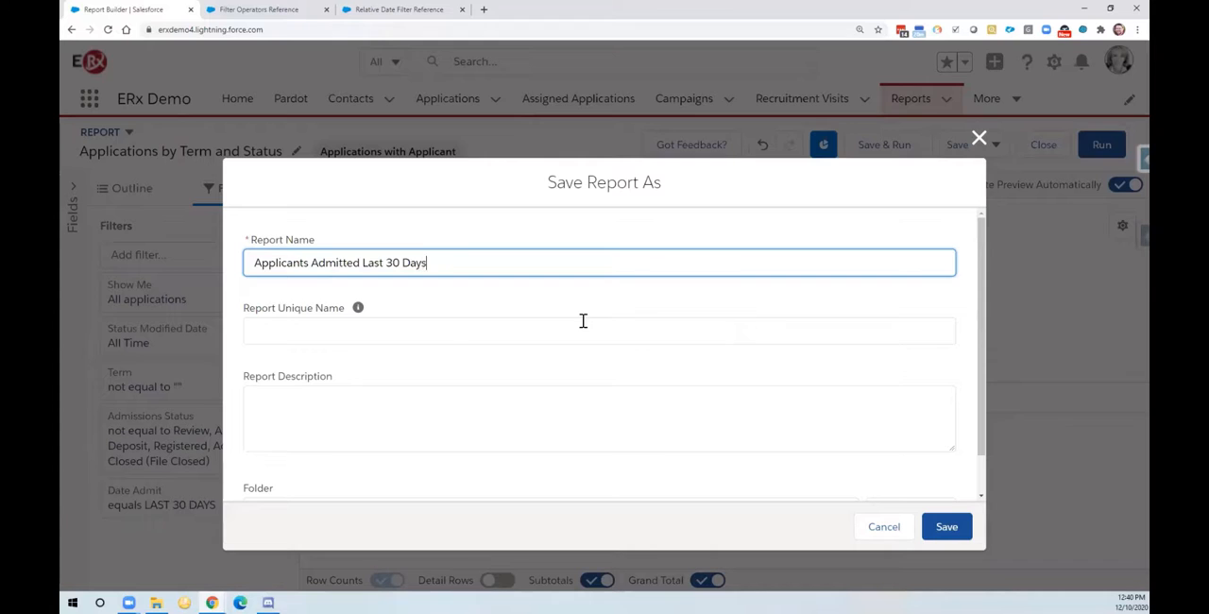
pyautogui.press('Tab')
pyautogui.press('Tab')
pyautogui.press('Tab')
pyautogui.scroll(-1, 468, 386)
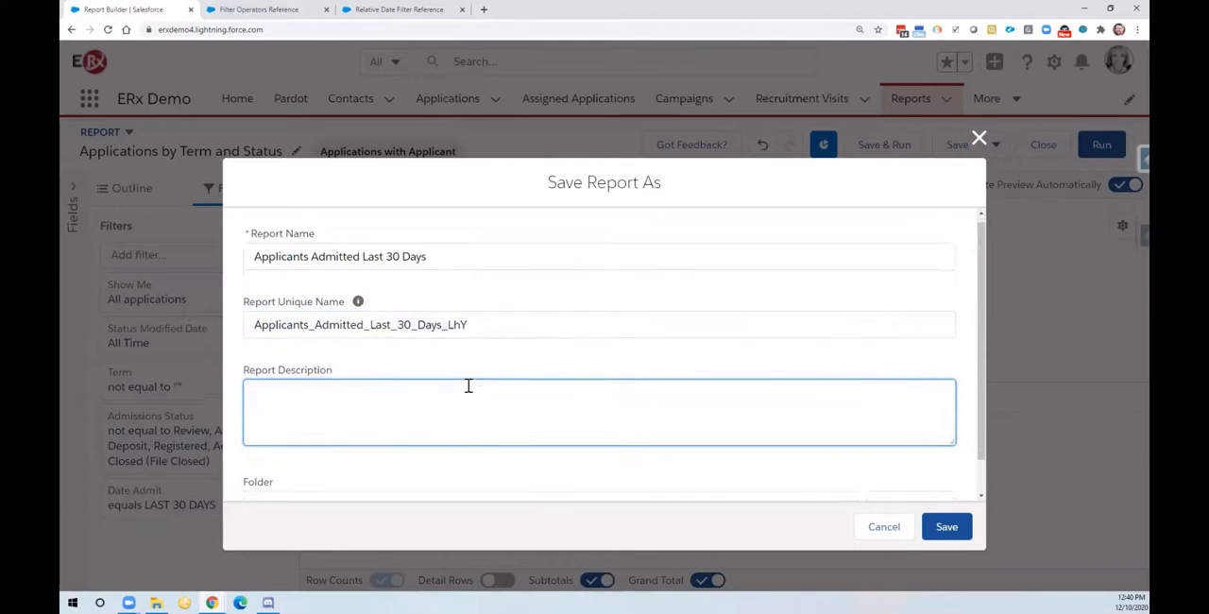
pyautogui.click(948, 527)
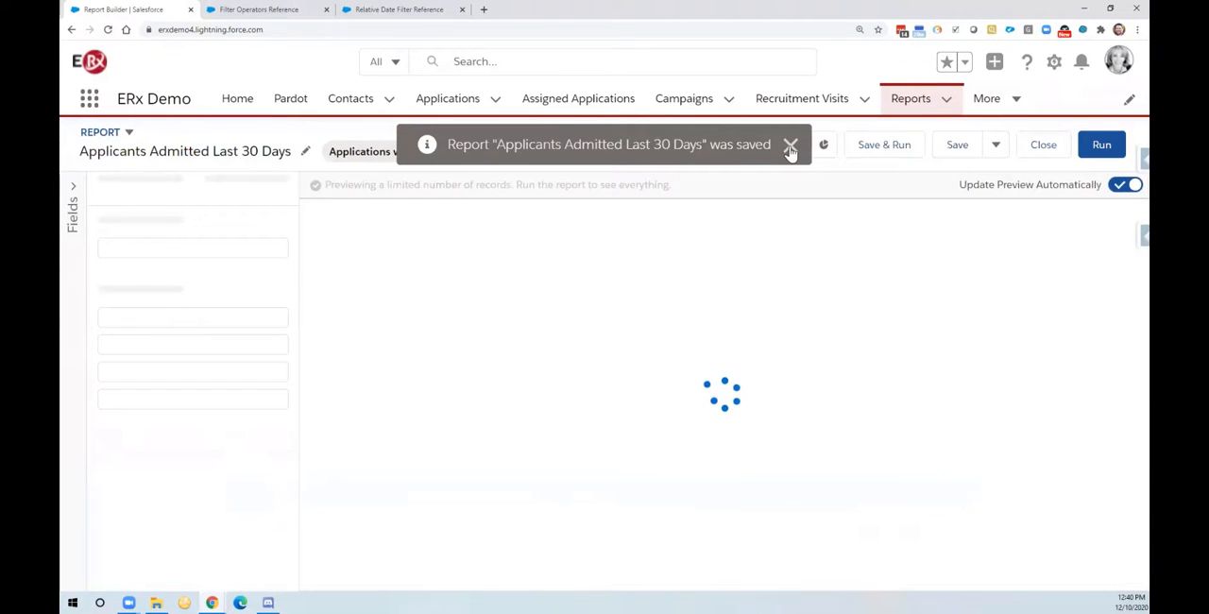
pyautogui.click(791, 147)
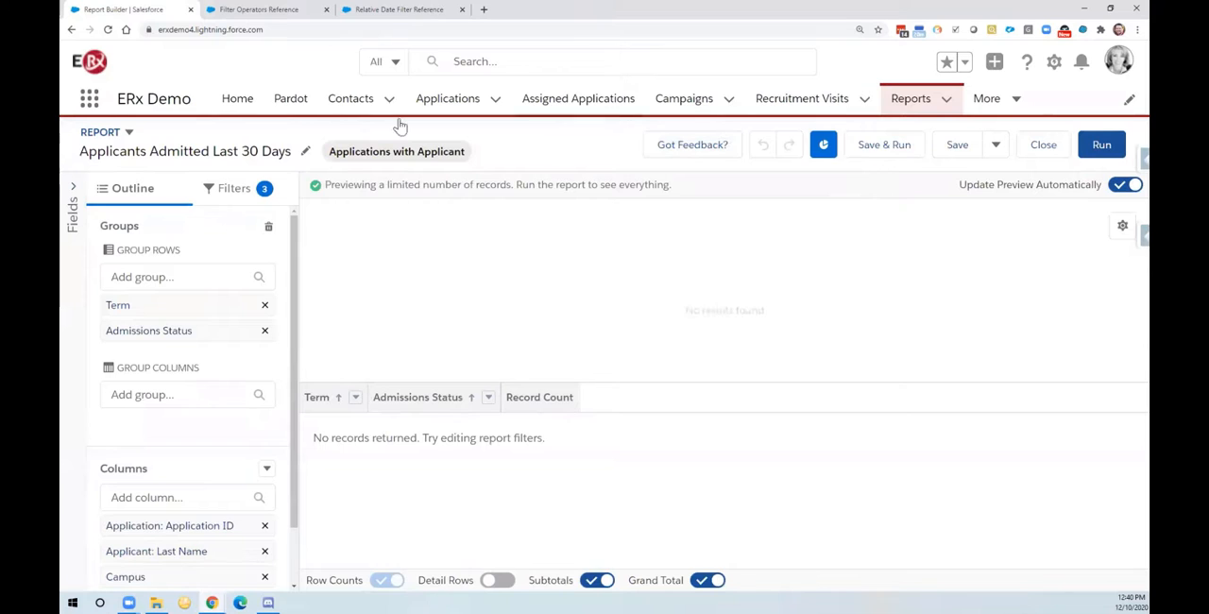
# Step: Change the Date Admit filter's relative date to LAST 90 DAYS and apply it
pyautogui.scroll(-1, 221, 272)
pyautogui.scroll(1, 225, 236)
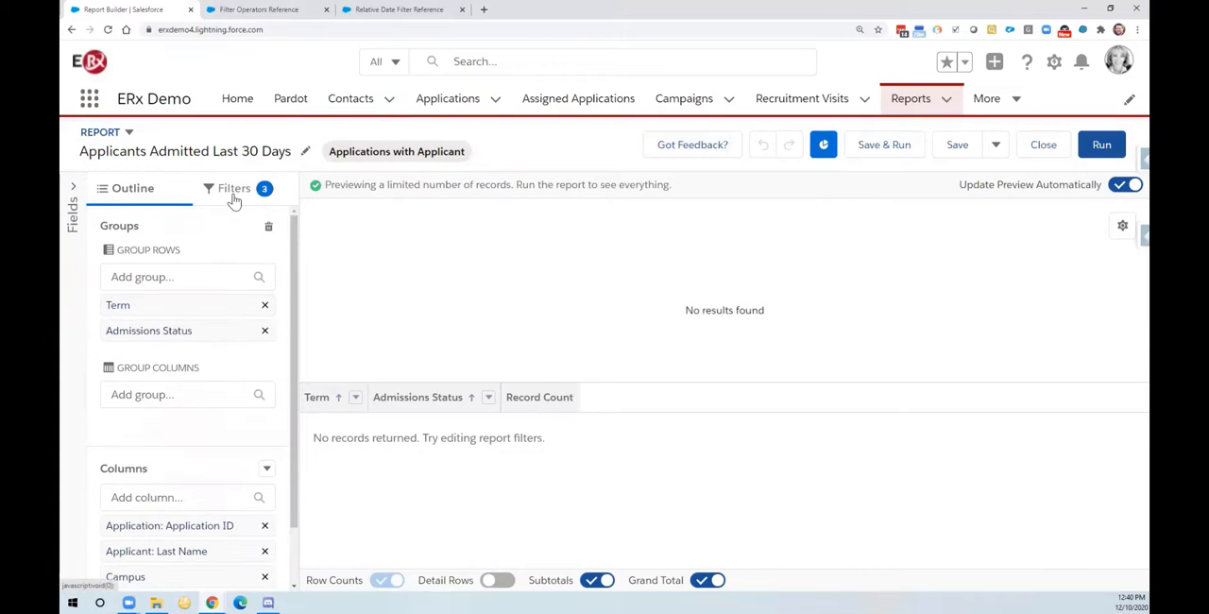
pyautogui.click(234, 194)
pyautogui.click(216, 506)
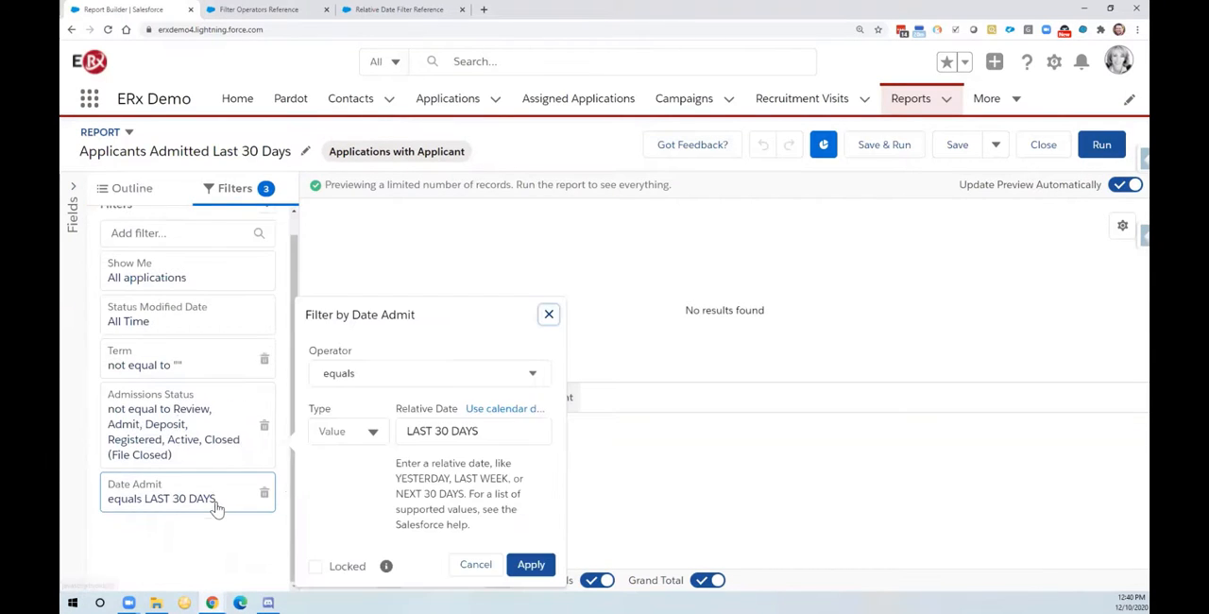
pyautogui.click(451, 431)
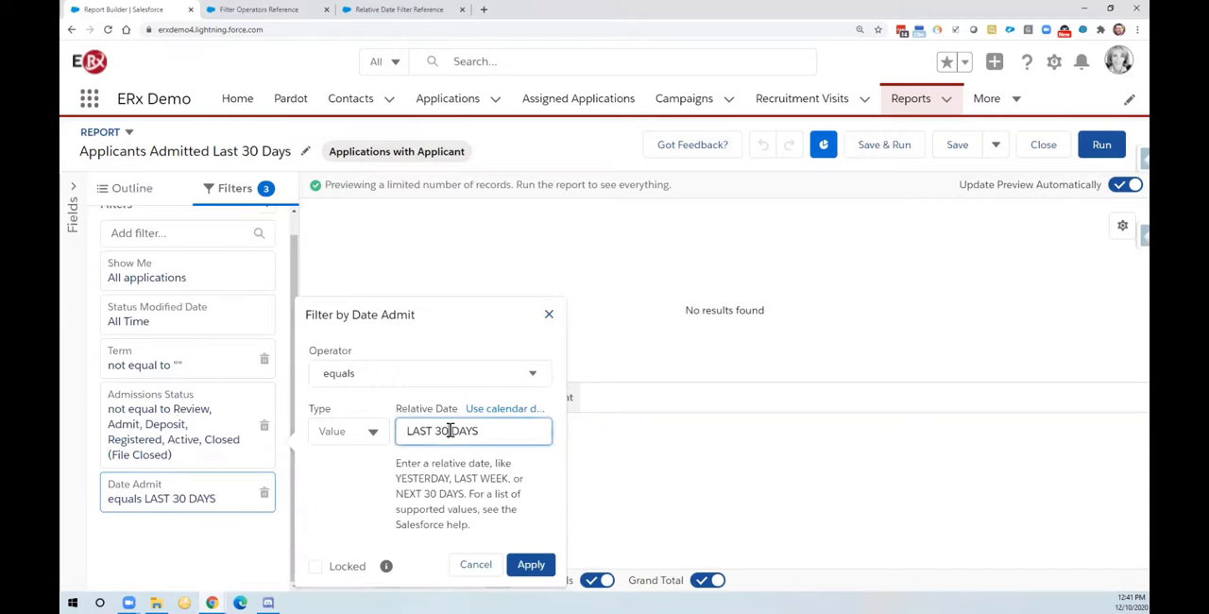
pyautogui.press('BackSpace')
pyautogui.press('BackSpace')
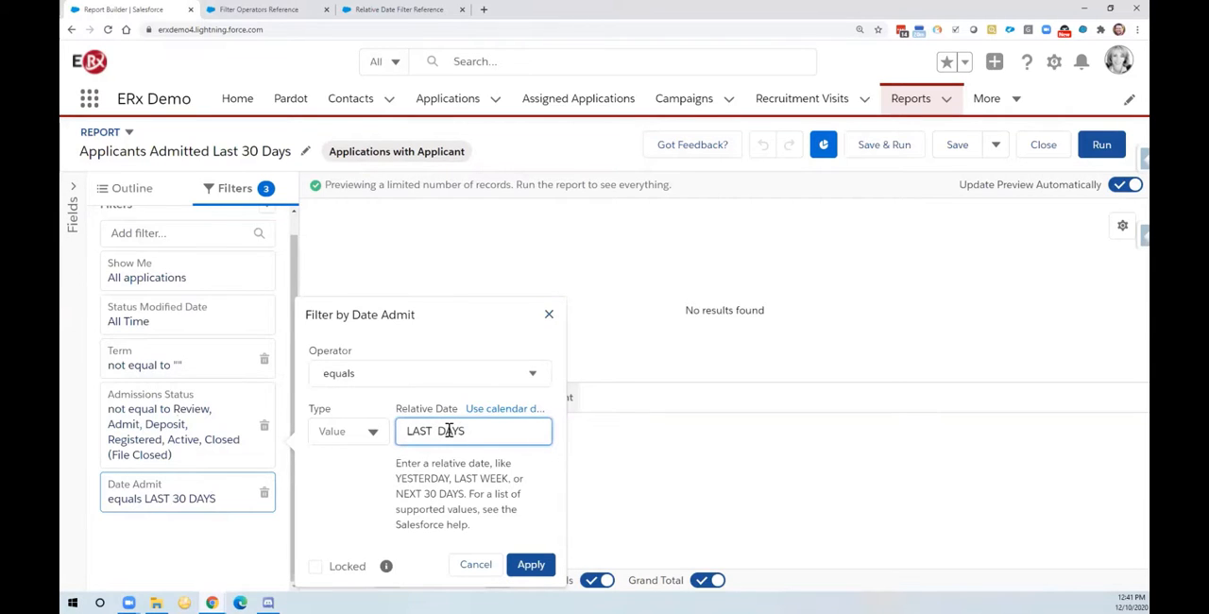
pyautogui.write('90')
pyautogui.click(531, 564)
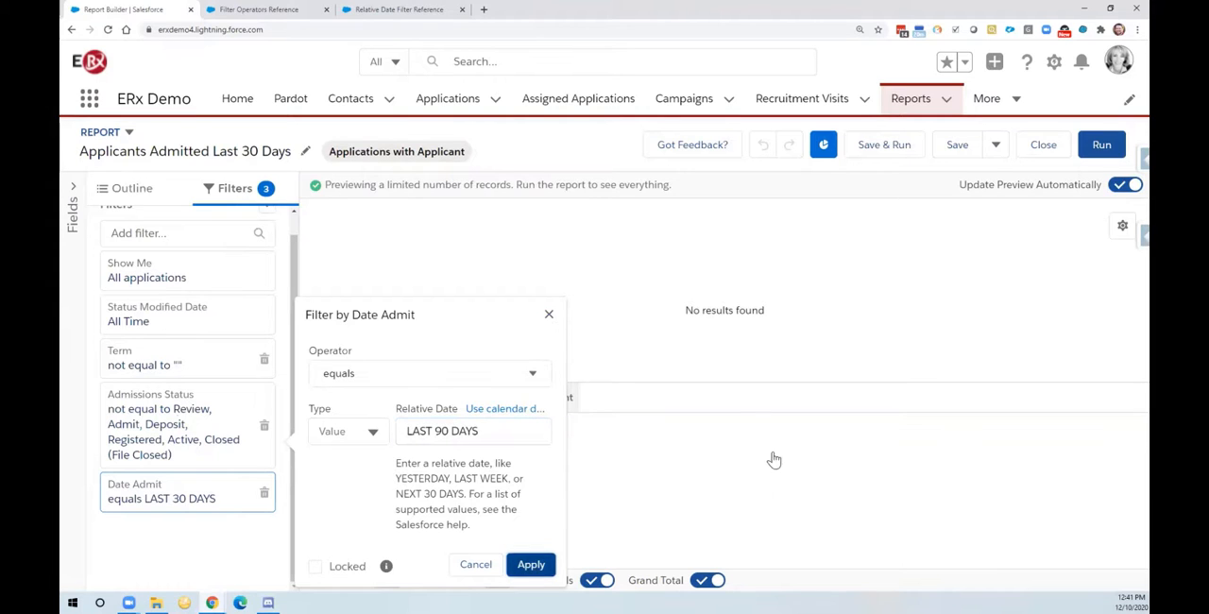
# Step: Save the report as another new copy named "Applicants Admitted Last 90 Days"
pyautogui.click(996, 148)
pyautogui.click(999, 177)
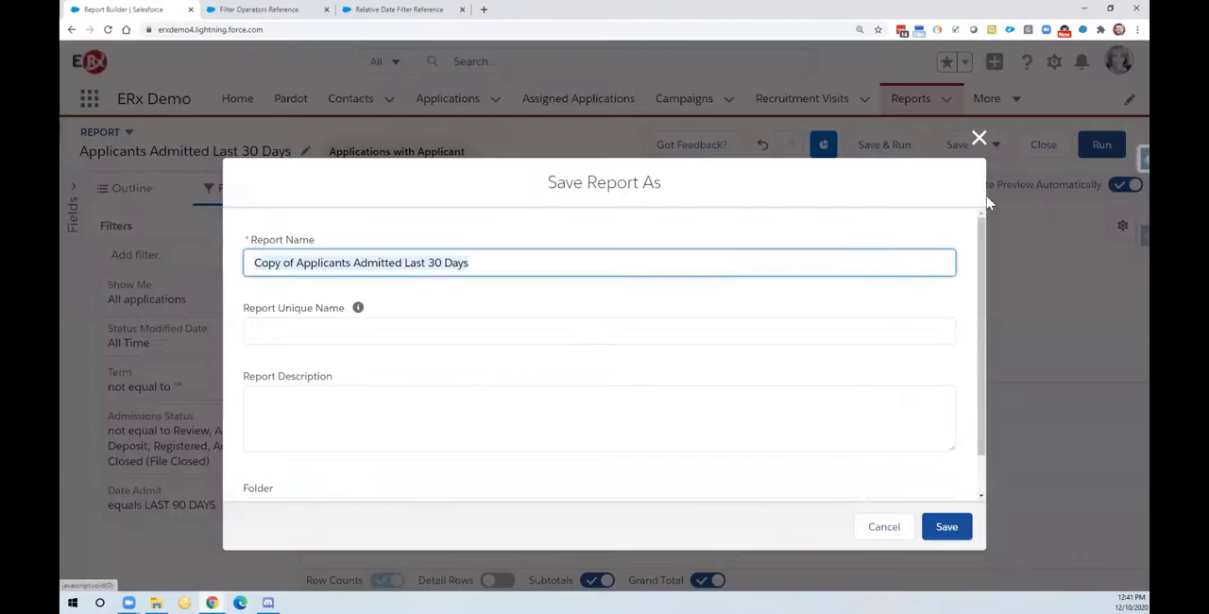
pyautogui.click(296, 266)
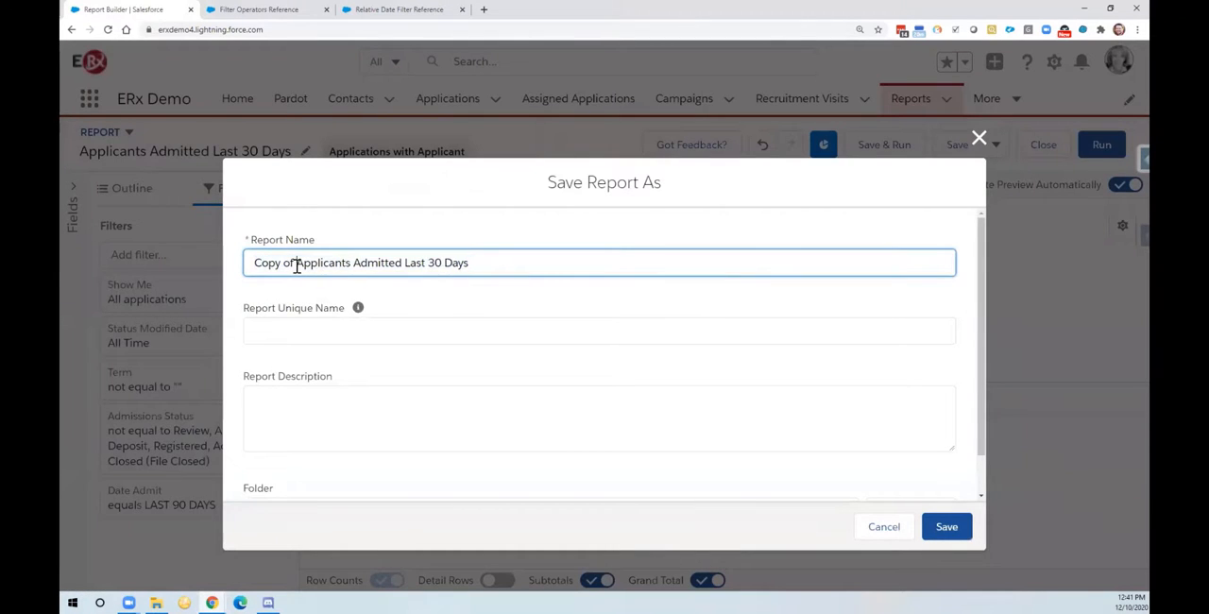
pyautogui.press('BackSpace')
pyautogui.press('BackSpace')
pyautogui.press('BackSpace')
pyautogui.press('BackSpace')
pyautogui.press('BackSpace')
pyautogui.press('BackSpace')
pyautogui.press('BackSpace')
pyautogui.press('BackSpace')
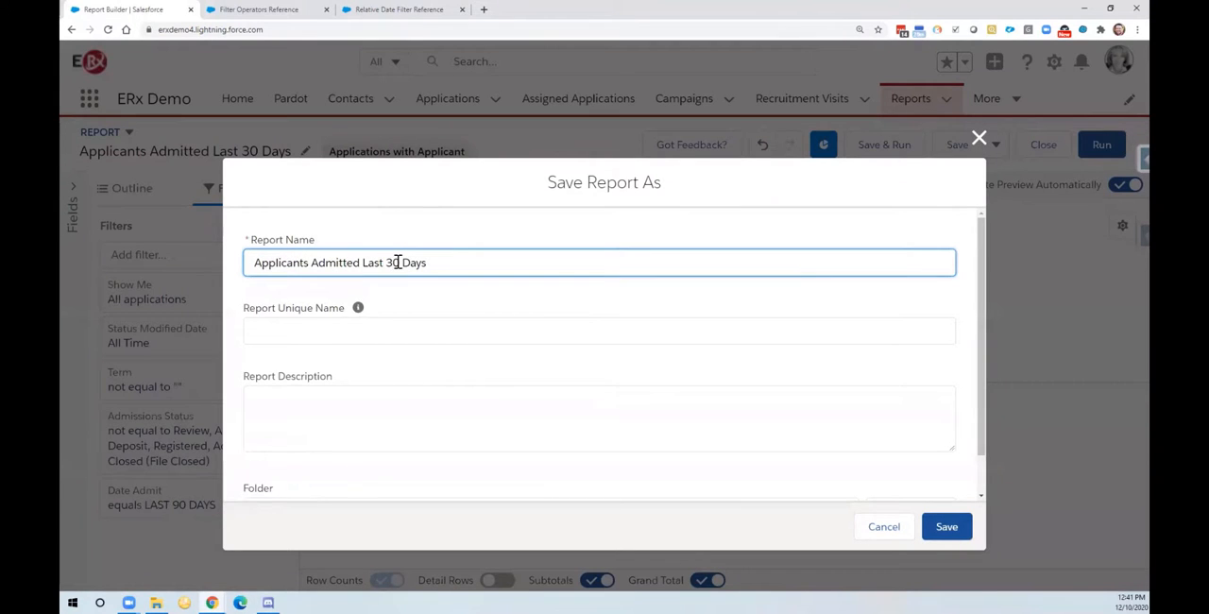
pyautogui.click(397, 262)
pyautogui.press('BackSpace')
pyautogui.write('9')
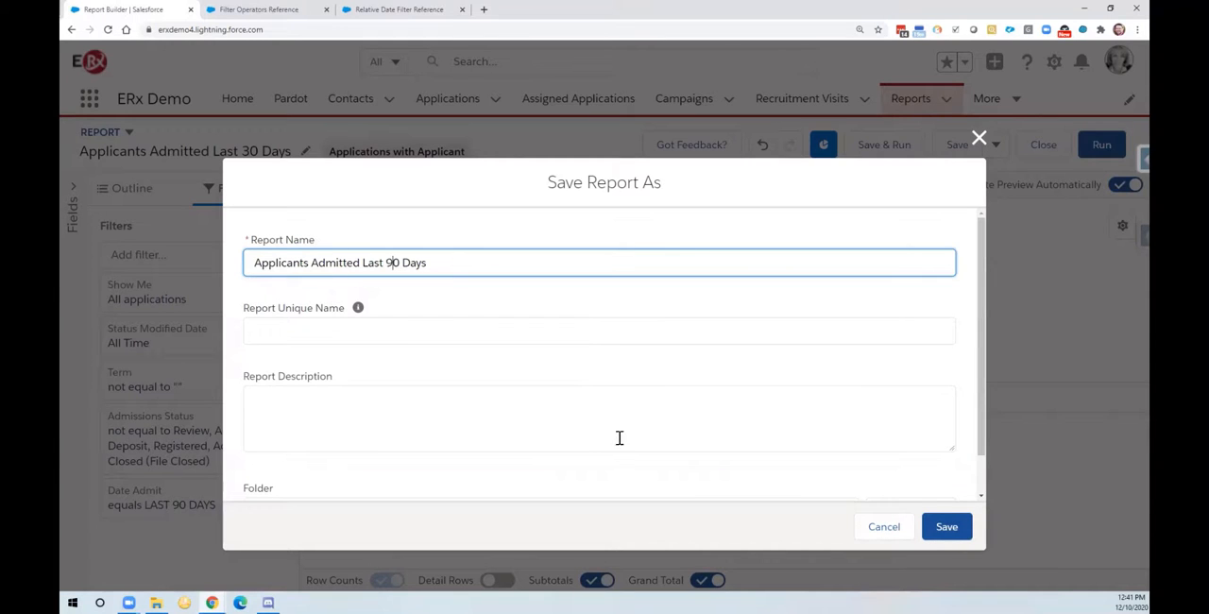
pyautogui.click(948, 534)
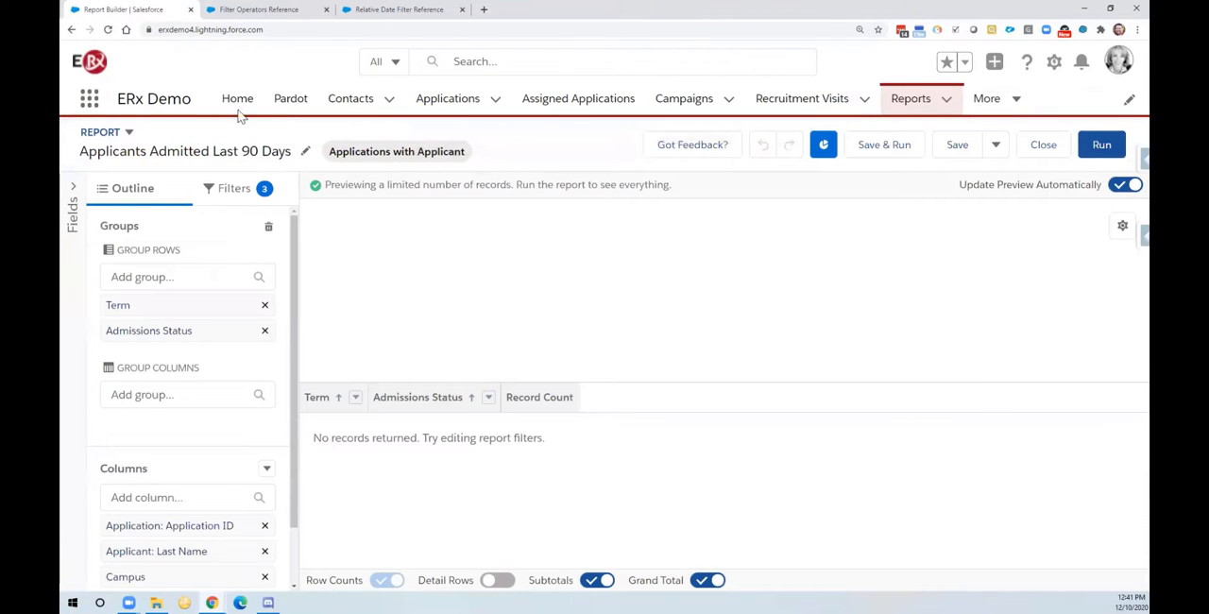
# Step: Remove the Admissions Status filter from the Applicants Admitted Last 90 Days report
pyautogui.click(235, 199)
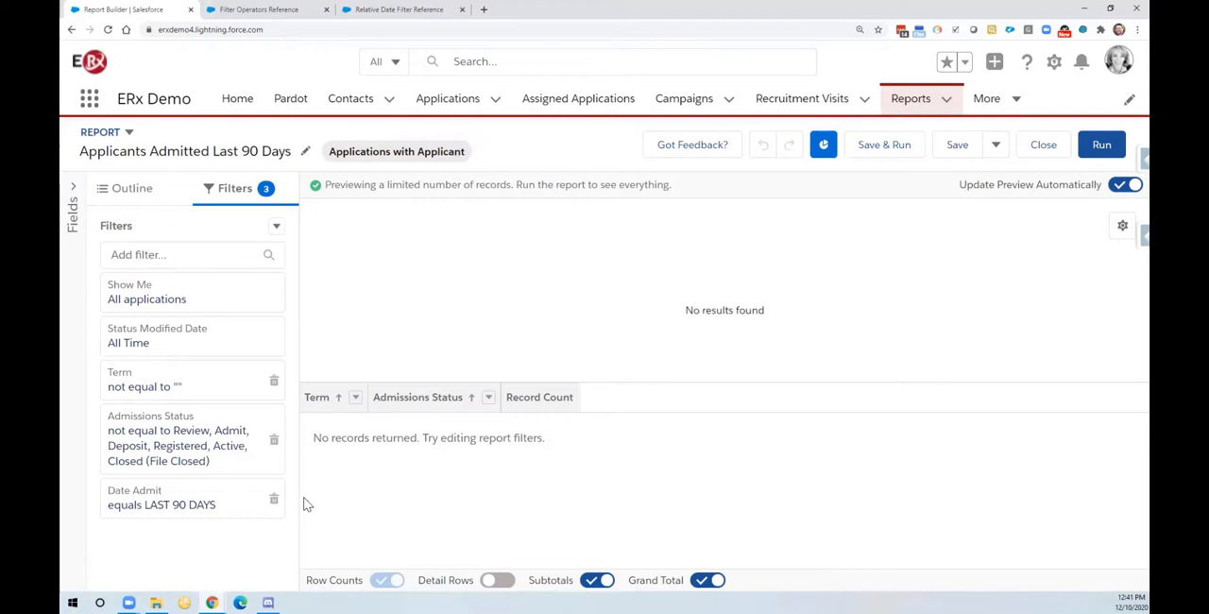
pyautogui.click(272, 441)
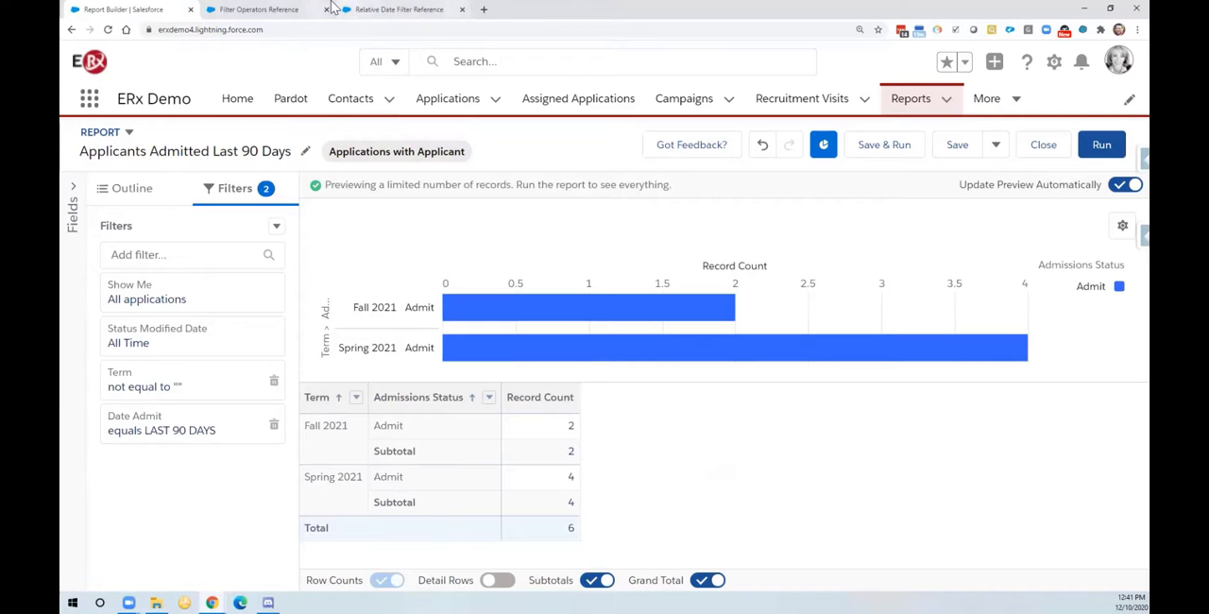
# Step: Review the operators and their uses on the Filter Operators Reference help page, from equals through excludes, and return to the report builder
pyautogui.click(259, 12)
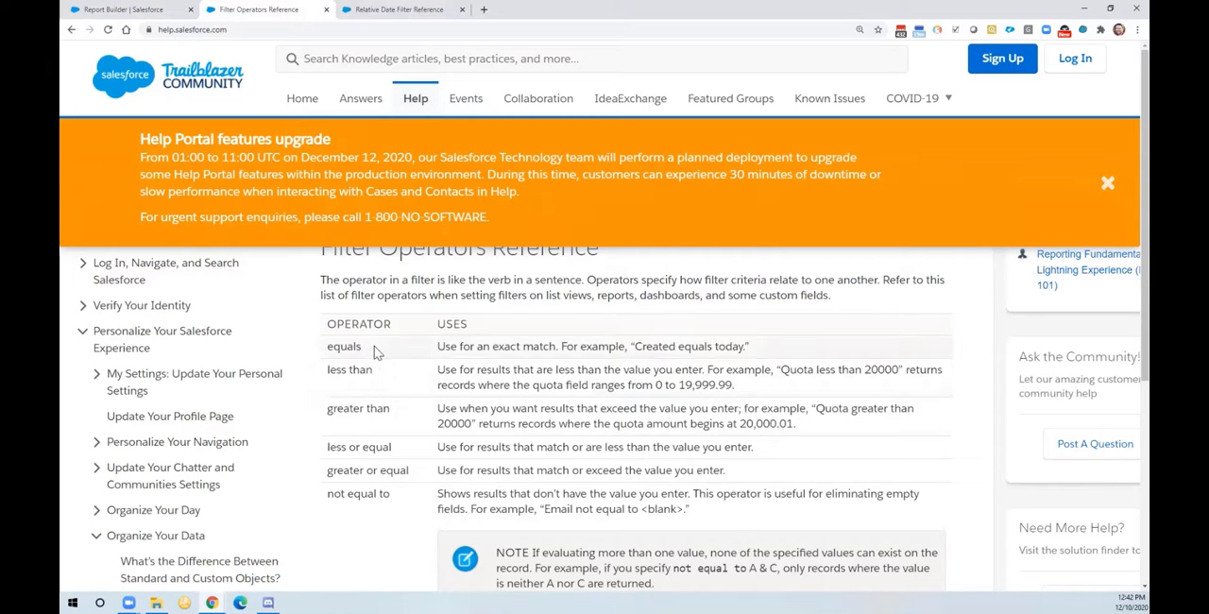
pyautogui.scroll(-1, 392, 391)
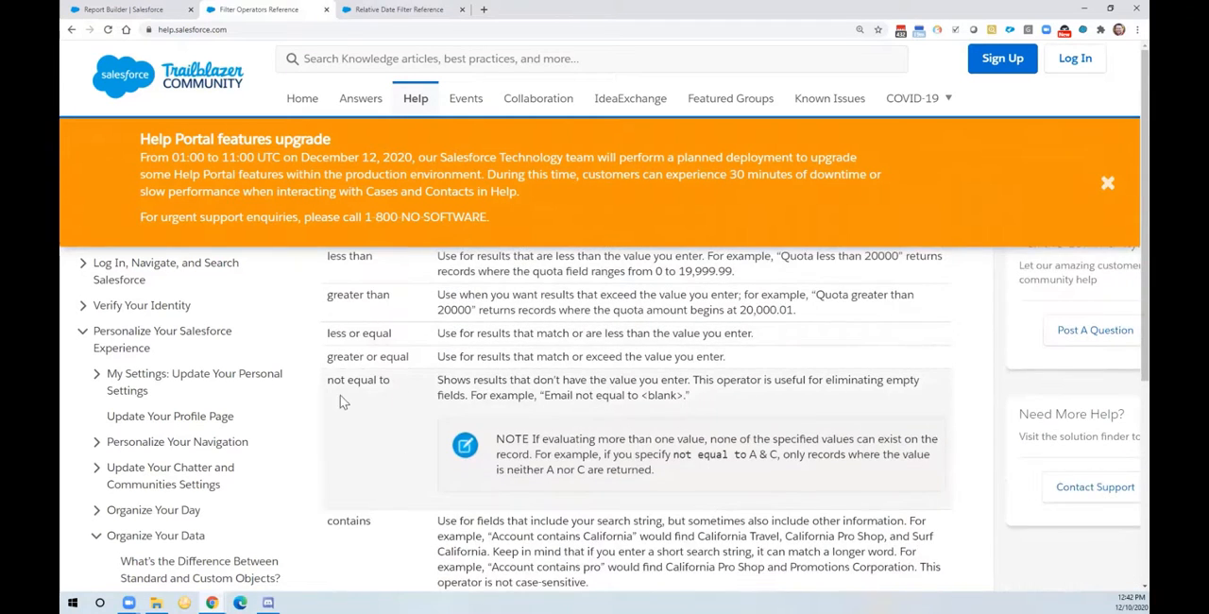
pyautogui.scroll(-1, 397, 406)
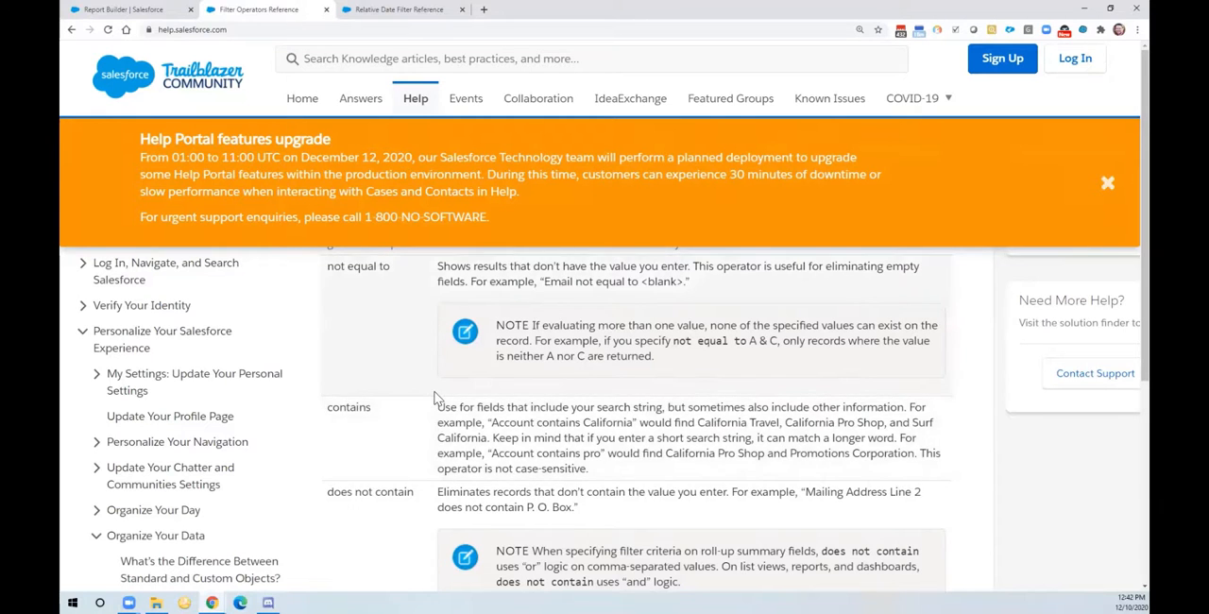
pyautogui.scroll(-3, 446, 416)
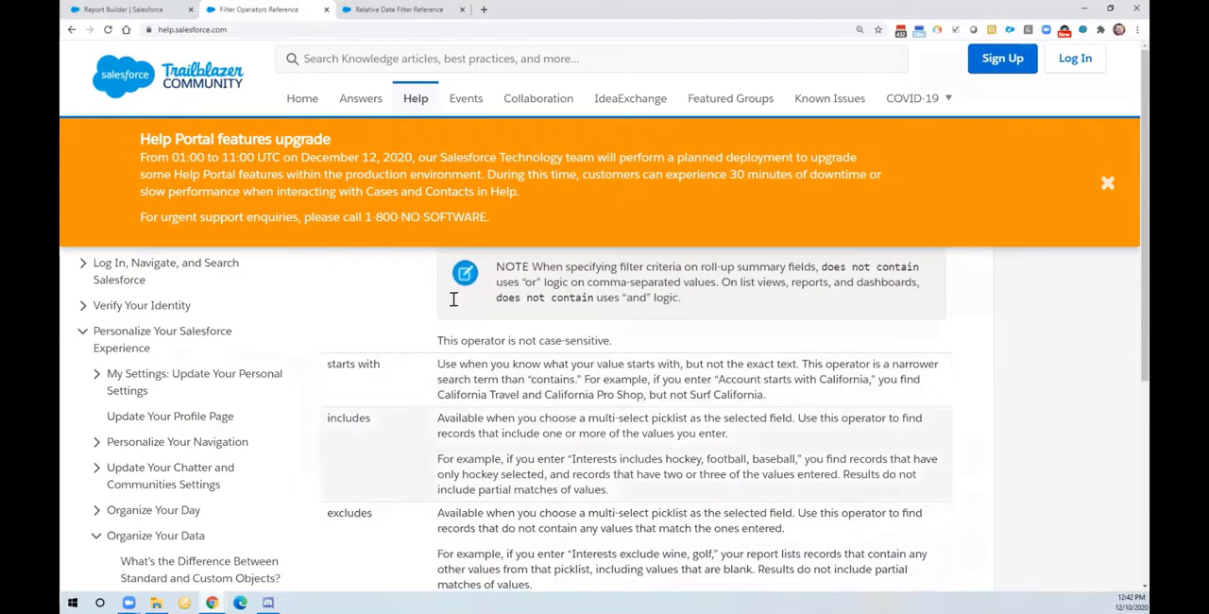
pyautogui.click(141, 10)
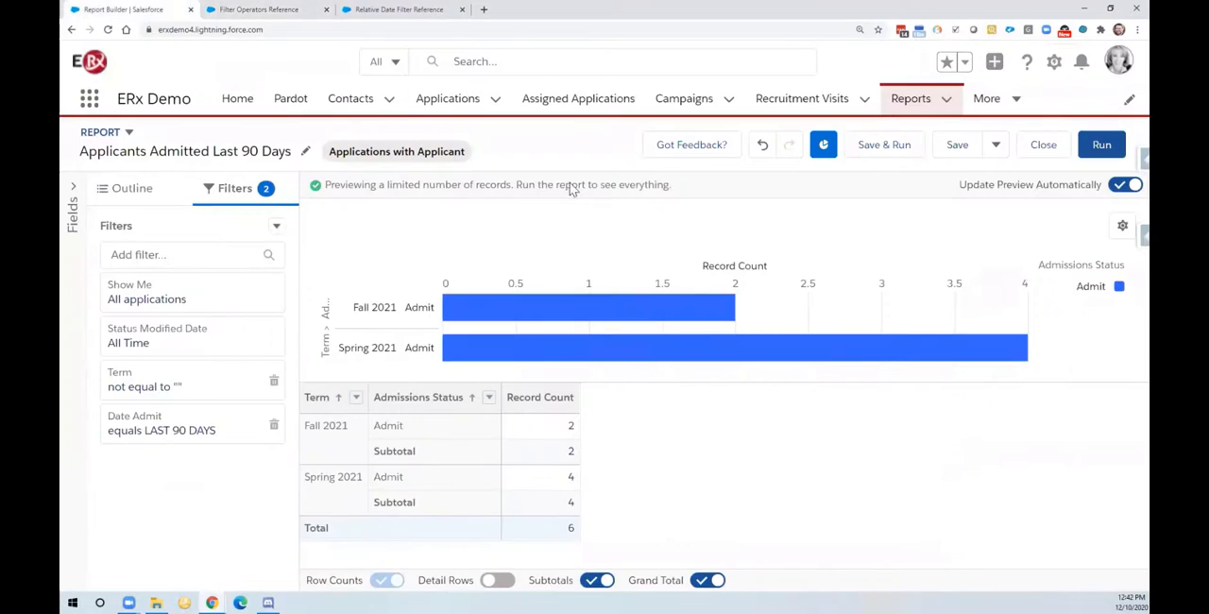